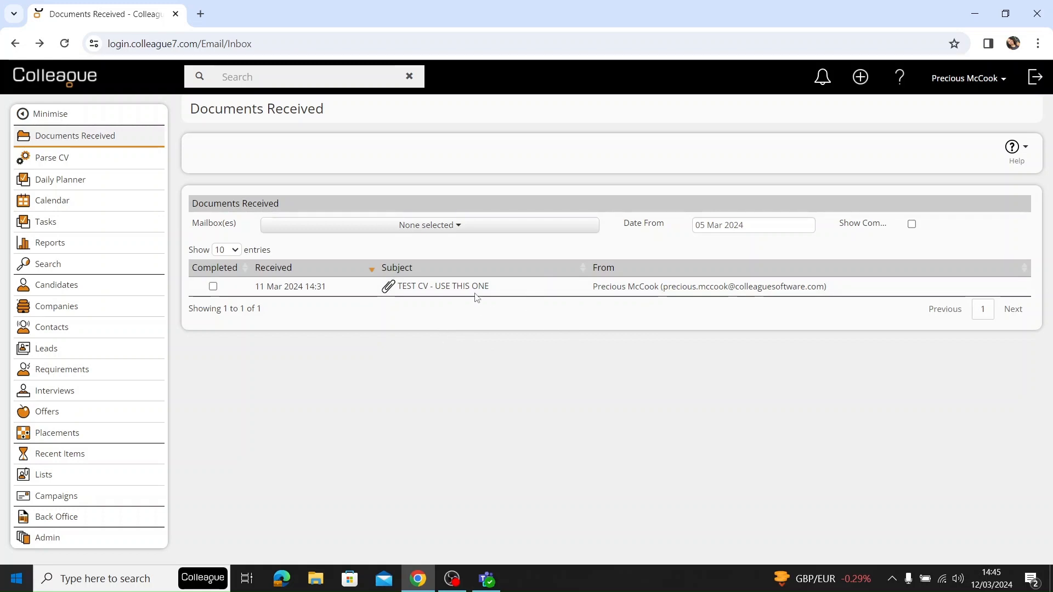
Parse the attachment of the "TEST CV - USE THIS ONE" email and look through the parsed document.
{"action": "left_click", "coordinate": [510, 289]}
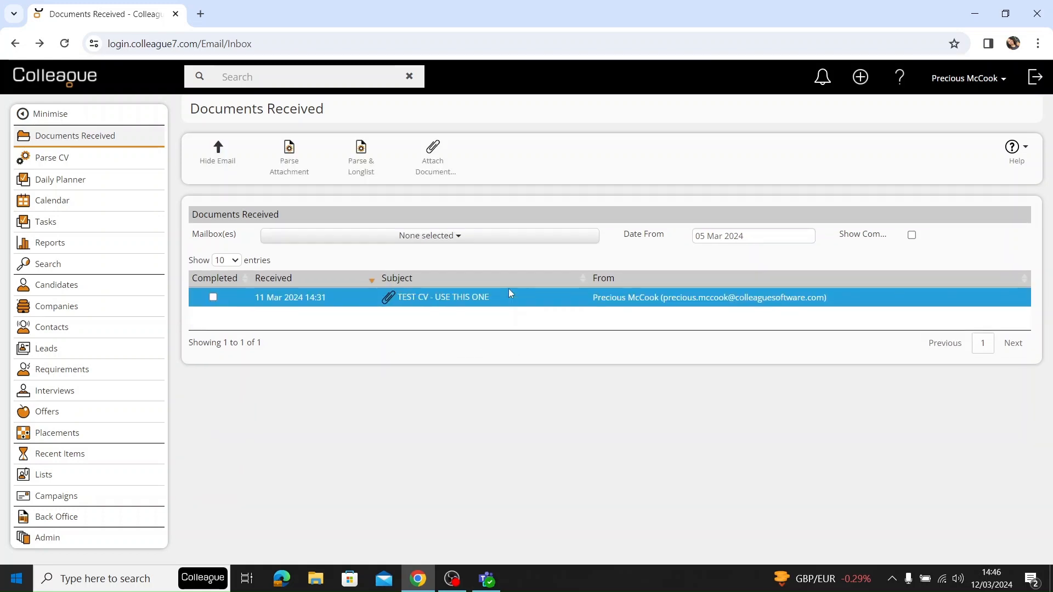
{"action": "left_click", "coordinate": [306, 151]}
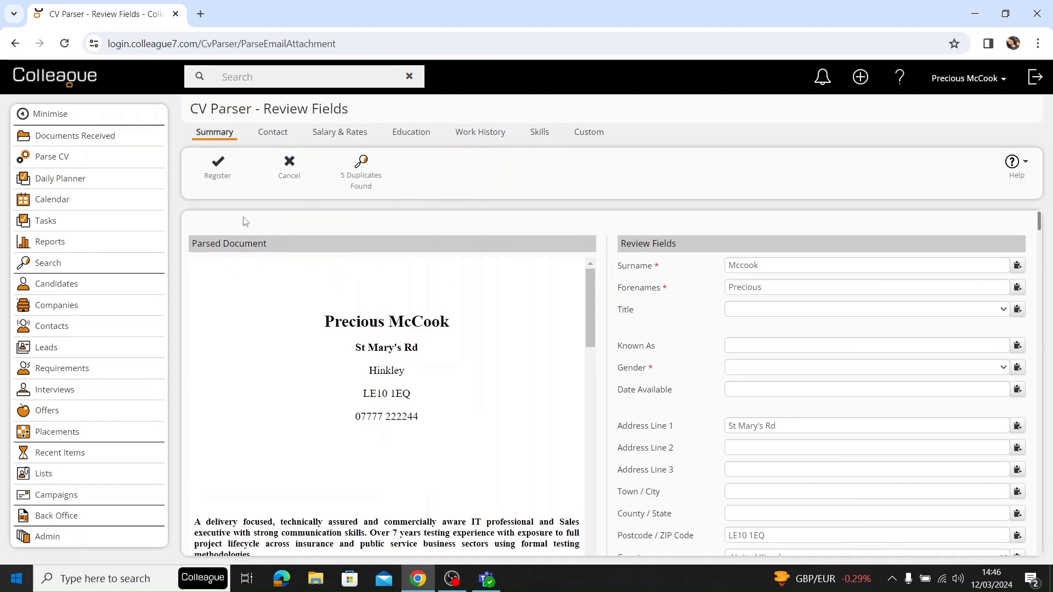
{"action": "scroll", "coordinate": [370, 310], "scroll_direction": "down", "scroll_amount": 15}
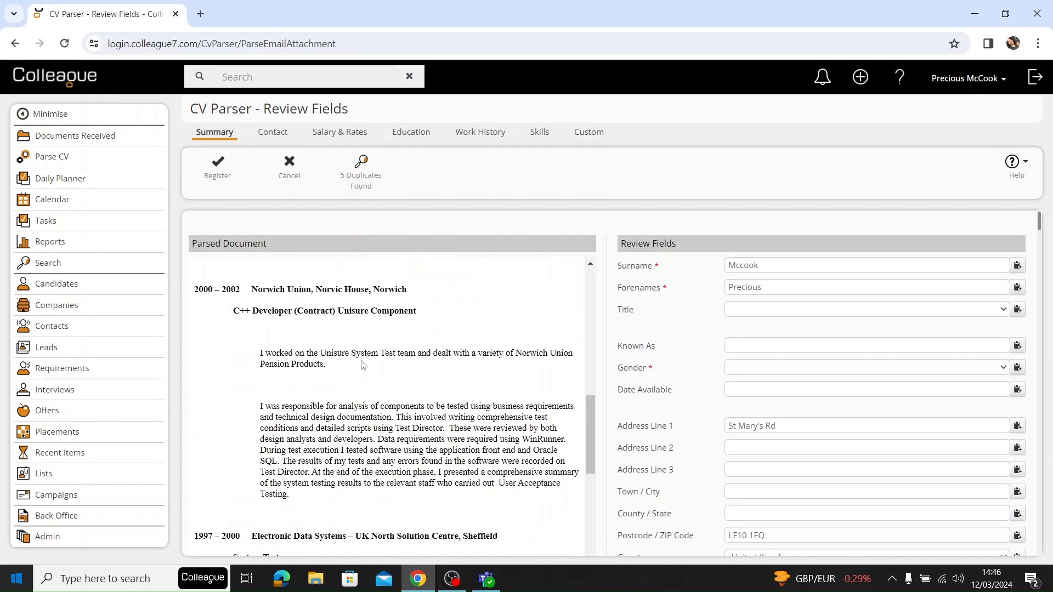
{"action": "scroll", "coordinate": [362, 370], "scroll_direction": "up", "scroll_amount": 10}
{"action": "scroll", "coordinate": [363, 374], "scroll_direction": "up", "scroll_amount": 5}
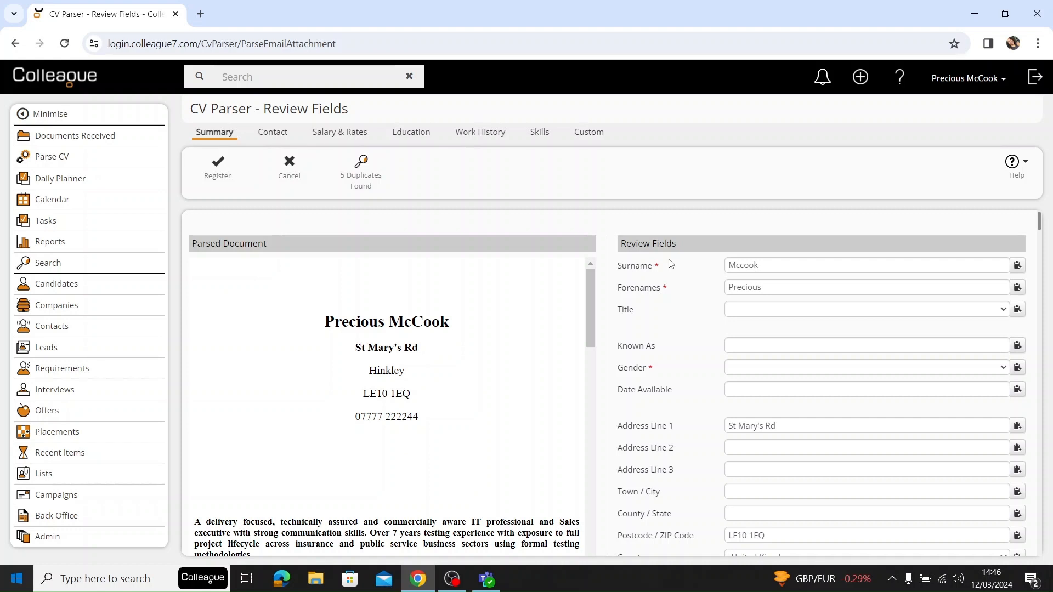
Set the parsed candidate's title to Miss and gender to Female.
{"action": "left_click", "coordinate": [768, 286]}
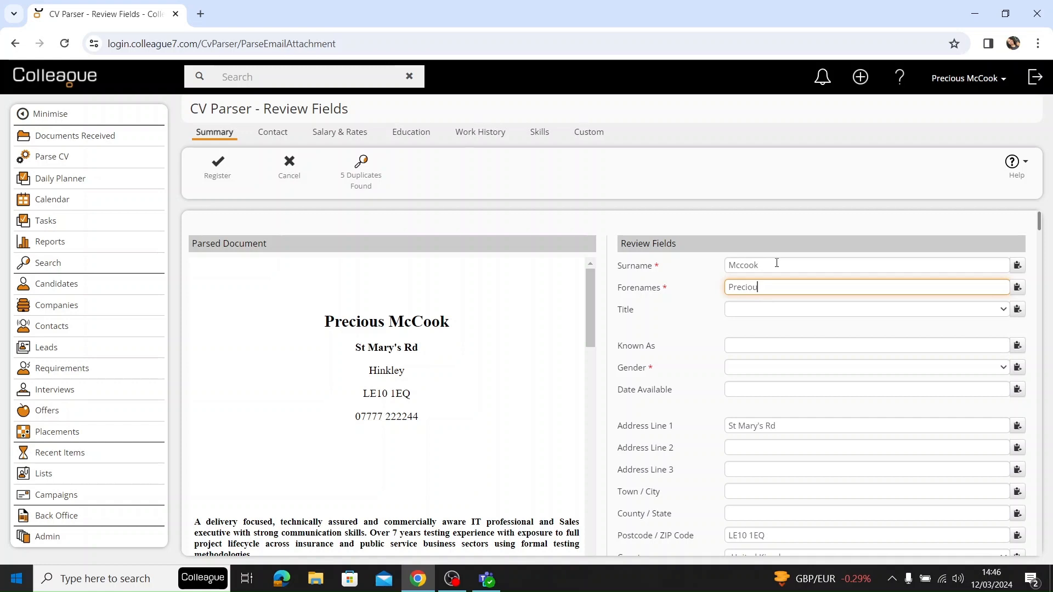
{"action": "left_click", "coordinate": [755, 309]}
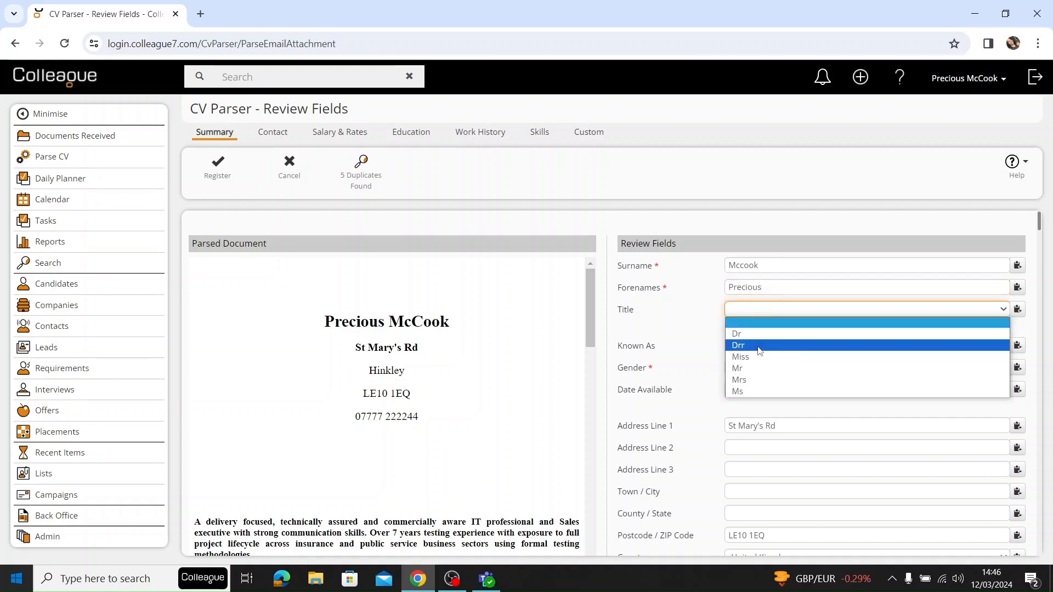
{"action": "left_click", "coordinate": [750, 357]}
{"action": "left_click", "coordinate": [744, 368]}
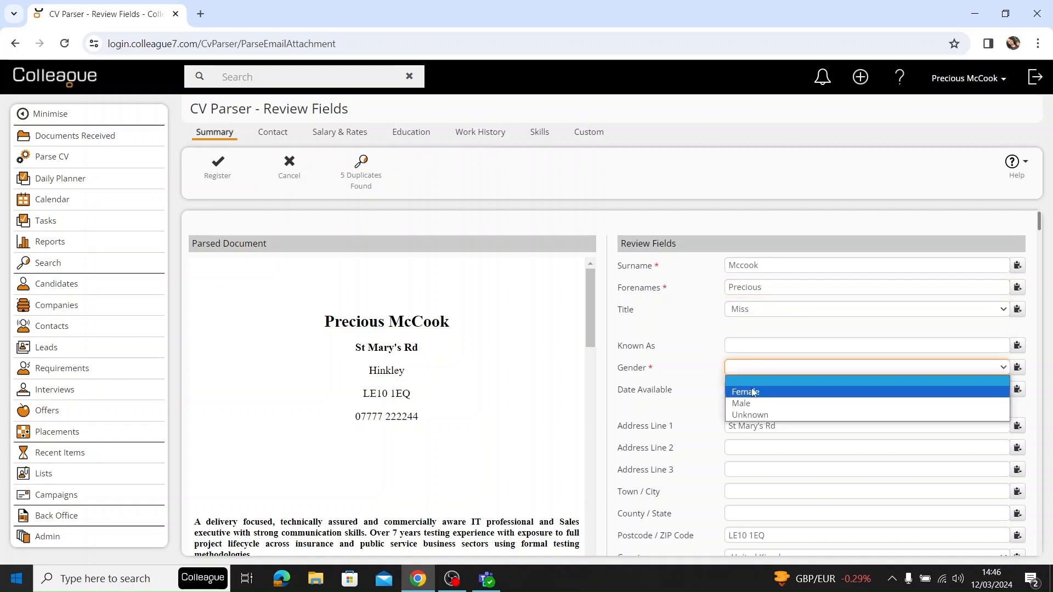
{"action": "left_click", "coordinate": [740, 391]}
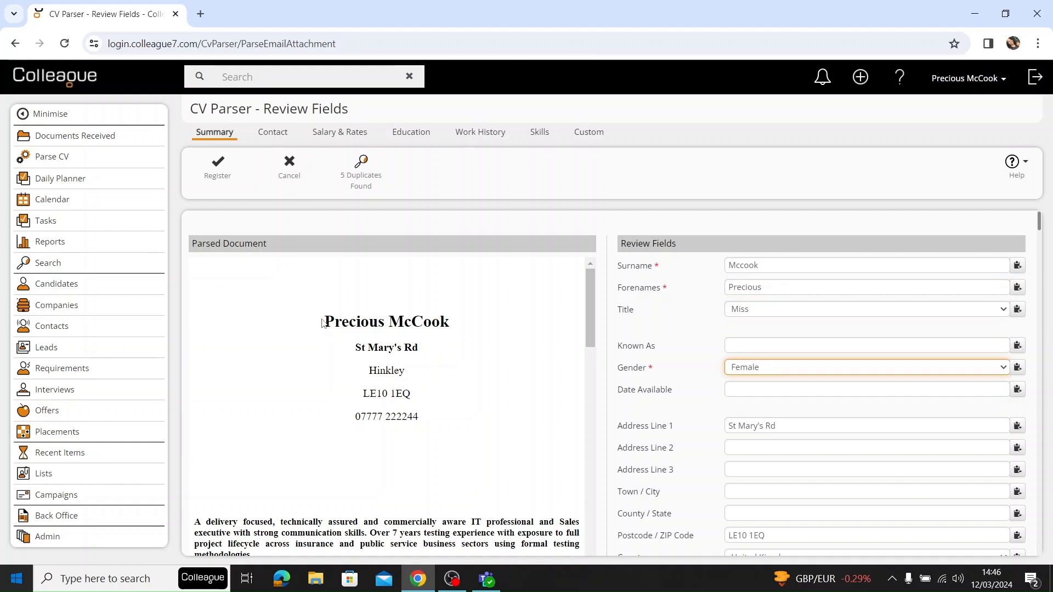
Fill the Known As field with the forename selected in the parsed document.
{"action": "left_click_drag", "start_coordinate": [323, 323], "coordinate": [383, 321]}
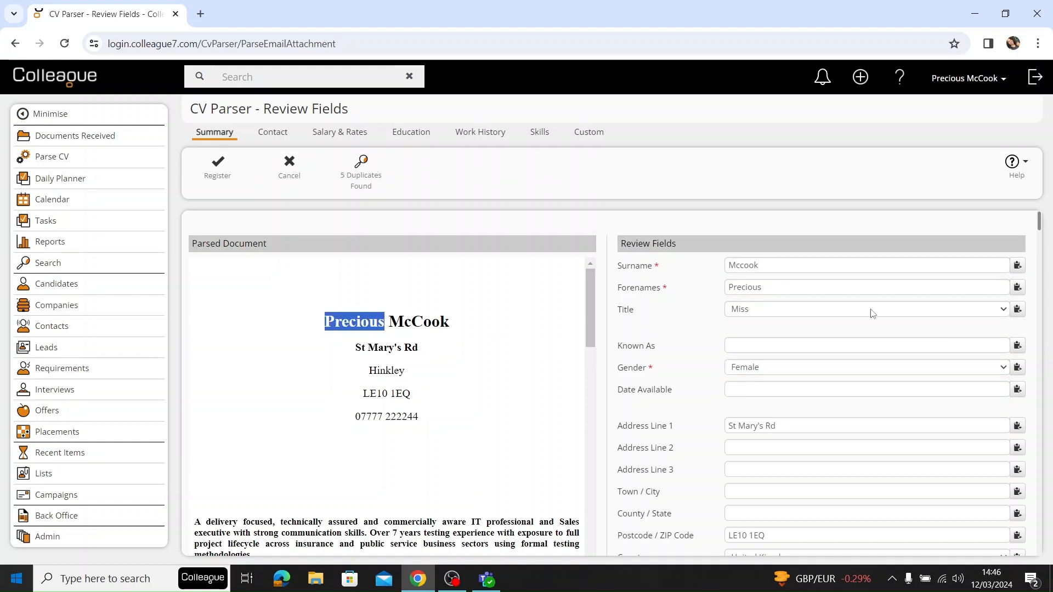
{"action": "left_click", "coordinate": [1018, 347]}
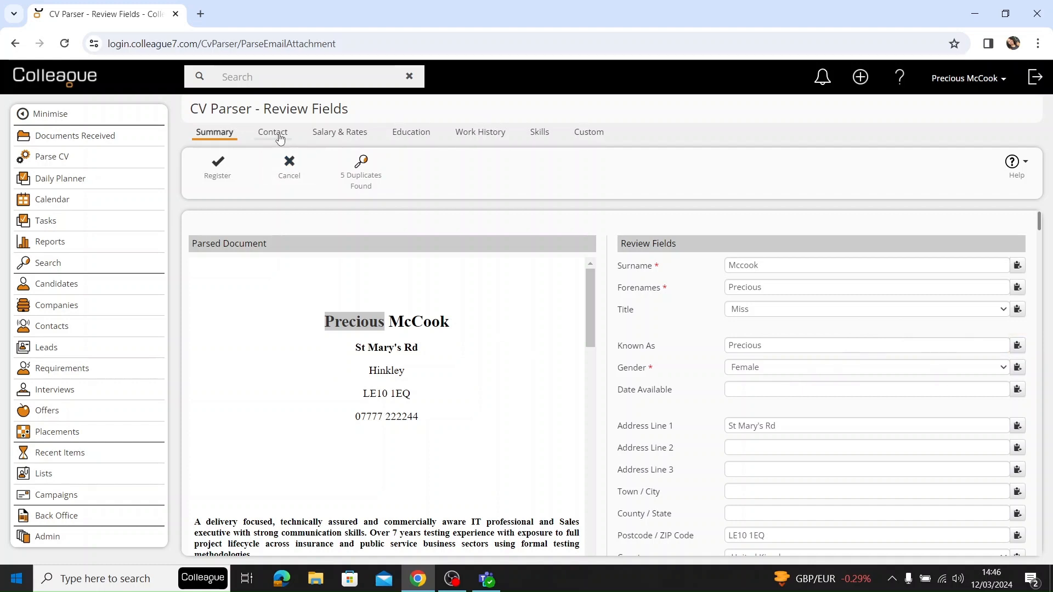
Examine the parsed contact, salary and rates, education, work history, skills and custom details.
{"action": "left_click", "coordinate": [274, 135]}
{"action": "left_click", "coordinate": [329, 137]}
{"action": "left_click", "coordinate": [413, 140]}
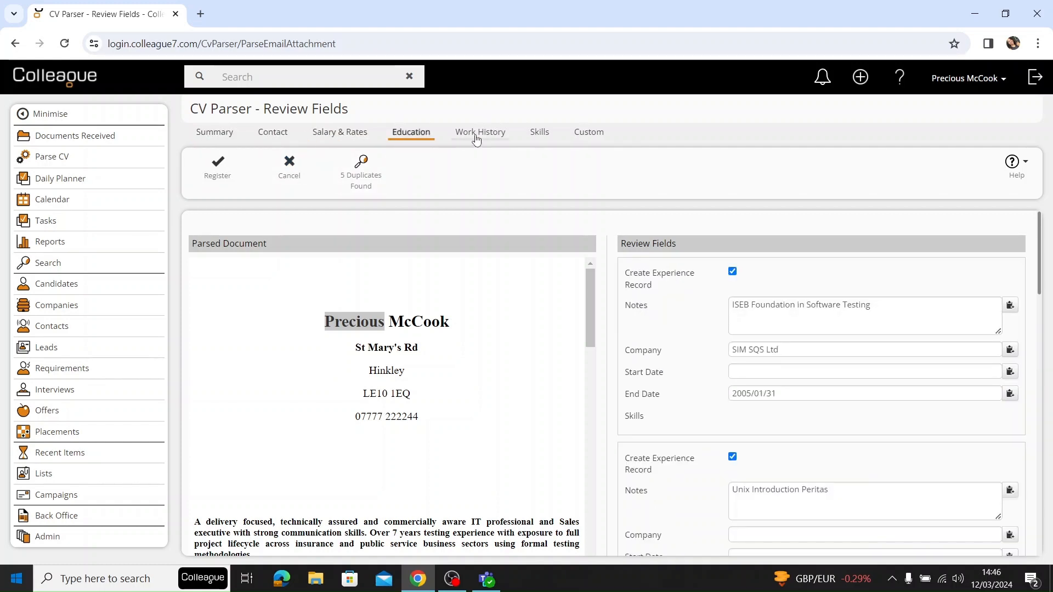
{"action": "left_click", "coordinate": [479, 139]}
{"action": "left_click", "coordinate": [537, 137]}
{"action": "left_click", "coordinate": [569, 136]}
{"action": "left_click", "coordinate": [413, 141]}
{"action": "left_click", "coordinate": [472, 136]}
{"action": "left_click", "coordinate": [428, 141]}
{"action": "left_click", "coordinate": [473, 136]}
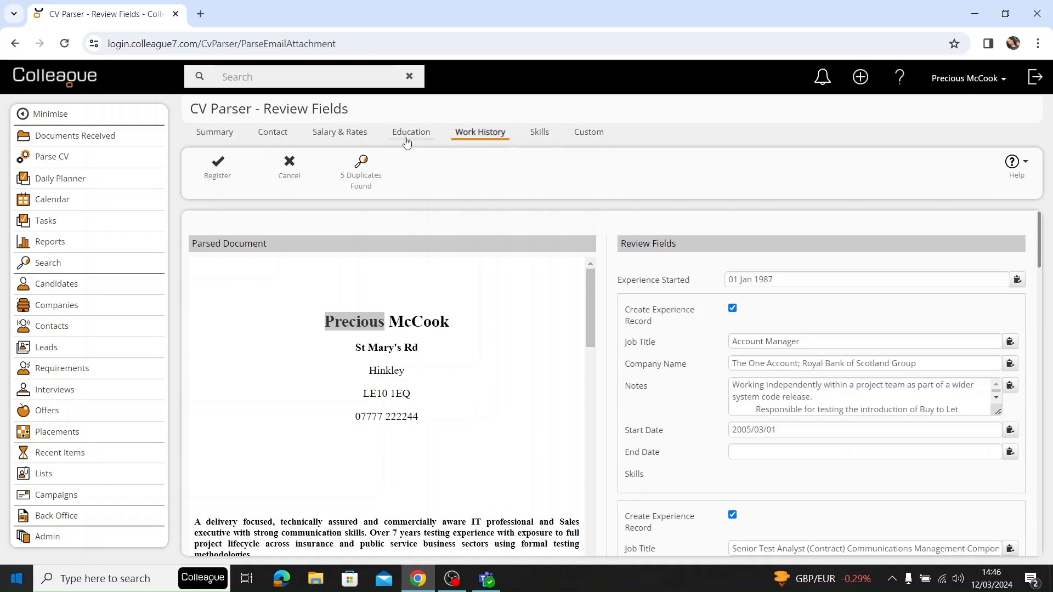
Look through the education entries and switch Create Experience Record off and back on for the first one.
{"action": "left_click", "coordinate": [412, 136]}
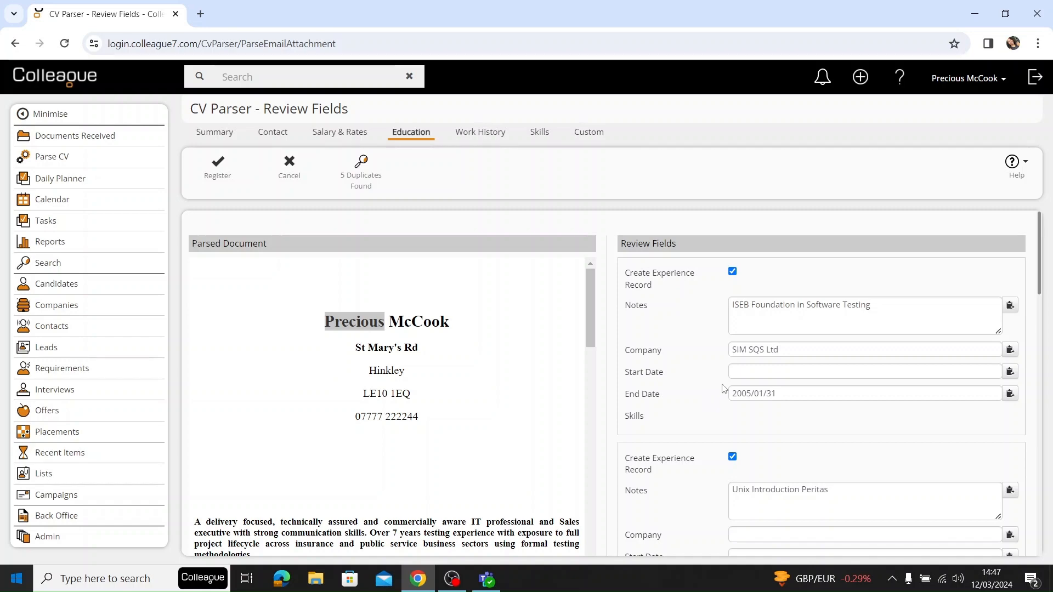
{"action": "scroll", "coordinate": [717, 378], "scroll_direction": "down", "scroll_amount": 6}
{"action": "scroll", "coordinate": [715, 384], "scroll_direction": "up", "scroll_amount": 8}
{"action": "left_click", "coordinate": [732, 272]}
{"action": "left_click", "coordinate": [733, 271]}
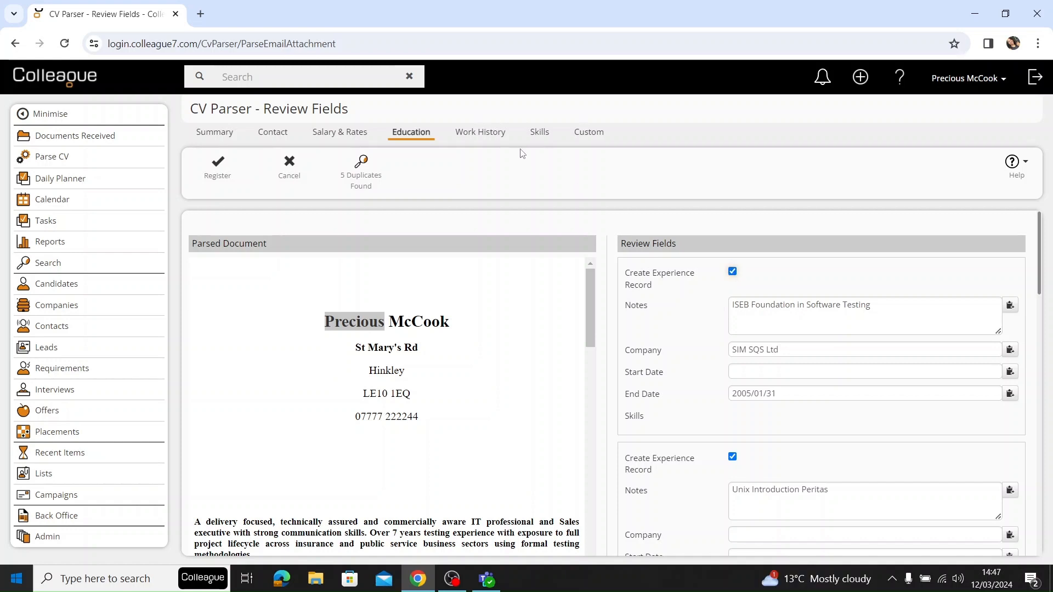
Examine the full list of skills parsed from the CV.
{"action": "left_click", "coordinate": [535, 135]}
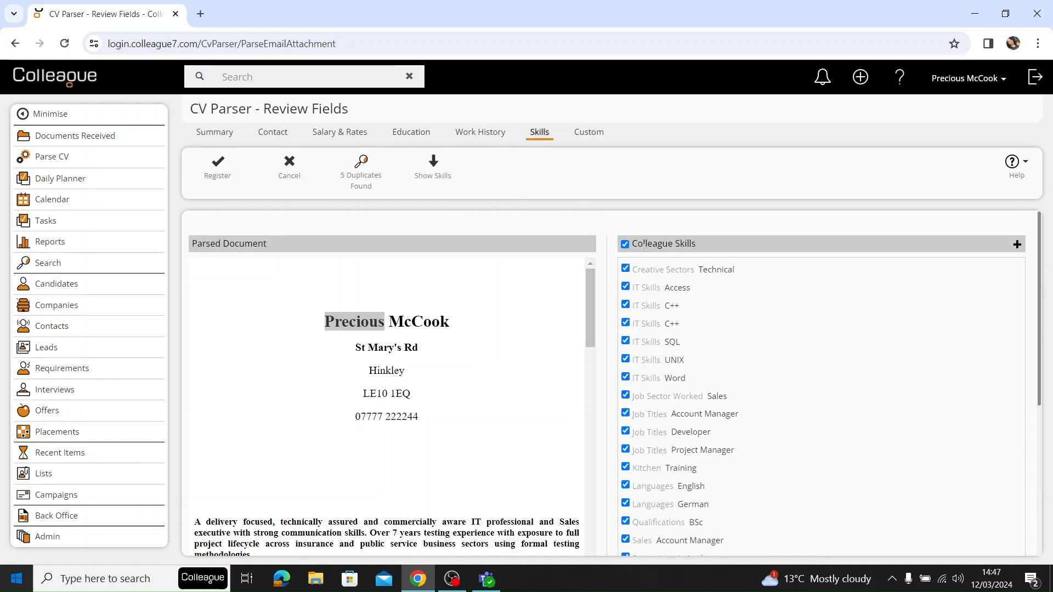
{"action": "scroll", "coordinate": [606, 285], "scroll_direction": "down", "scroll_amount": 3}
{"action": "scroll", "coordinate": [581, 195], "scroll_direction": "up", "scroll_amount": 3}
Exclude both C++ entries from the parsed skills, and include them again.
{"action": "left_click", "coordinate": [626, 305]}
{"action": "left_click", "coordinate": [626, 323]}
{"action": "left_click", "coordinate": [626, 323]}
{"action": "left_click", "coordinate": [626, 305]}
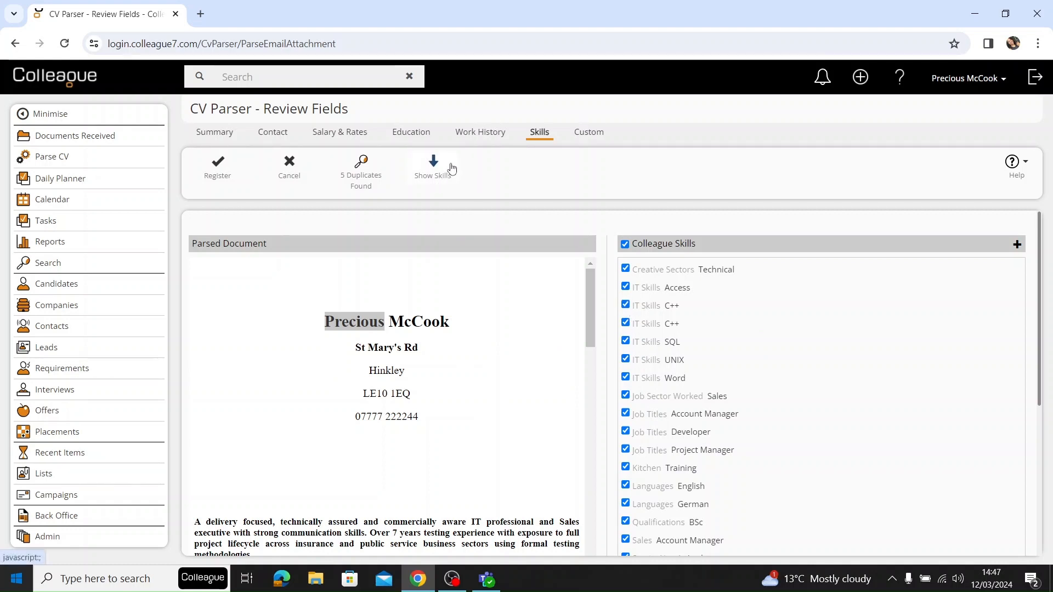
Add Google Analytics from the Analytics category to the candidate's selected skills, and remove the first of the two C++ entries.
{"action": "left_click", "coordinate": [434, 166]}
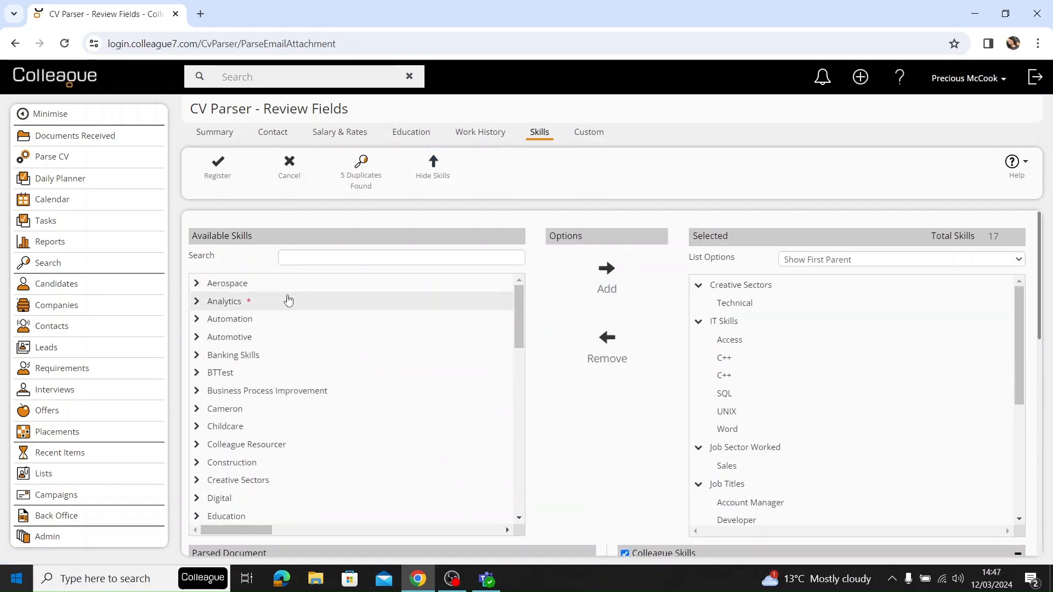
{"action": "left_click", "coordinate": [288, 301]}
{"action": "left_click", "coordinate": [264, 339]}
{"action": "left_click", "coordinate": [260, 375]}
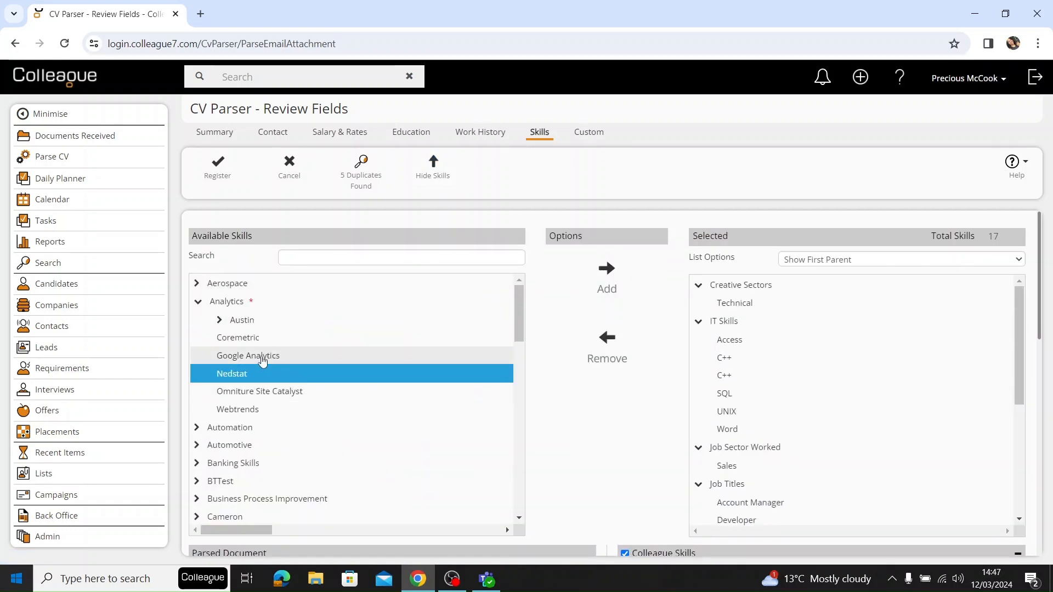
{"action": "left_click", "coordinate": [262, 357]}
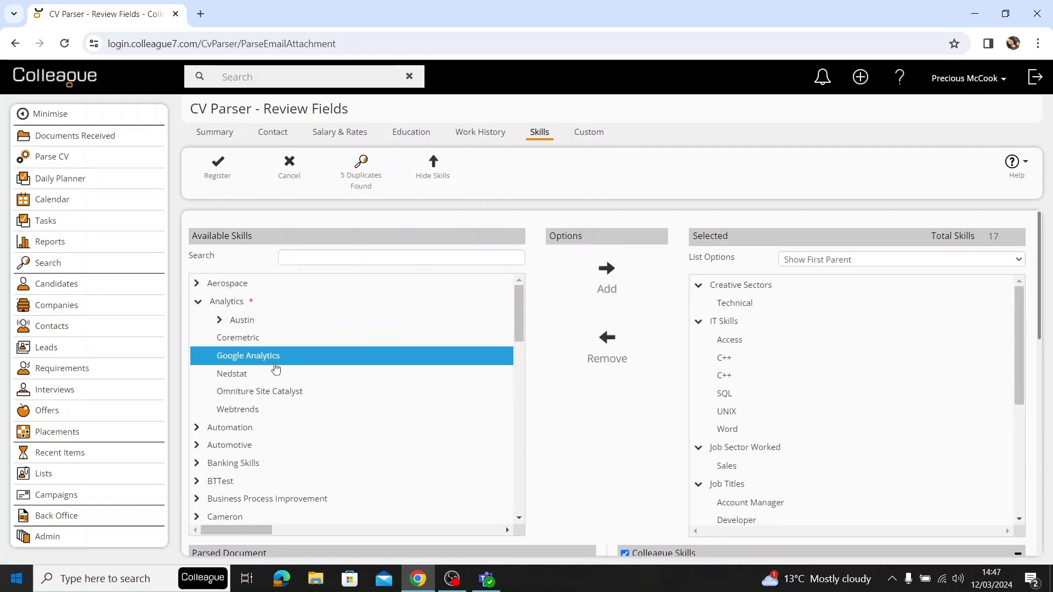
{"action": "left_click", "coordinate": [600, 288]}
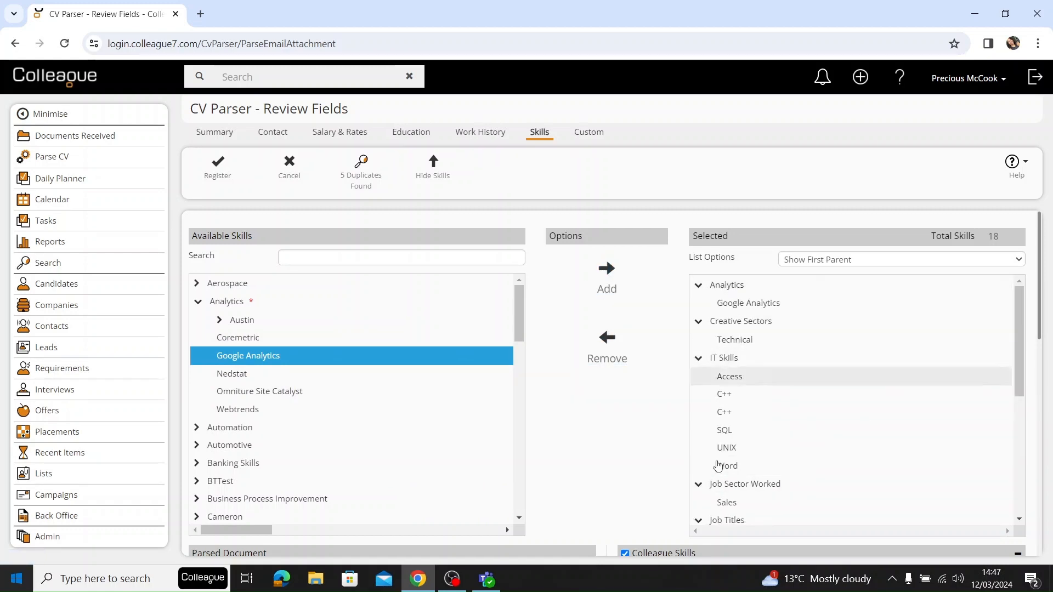
{"action": "left_click", "coordinate": [733, 400]}
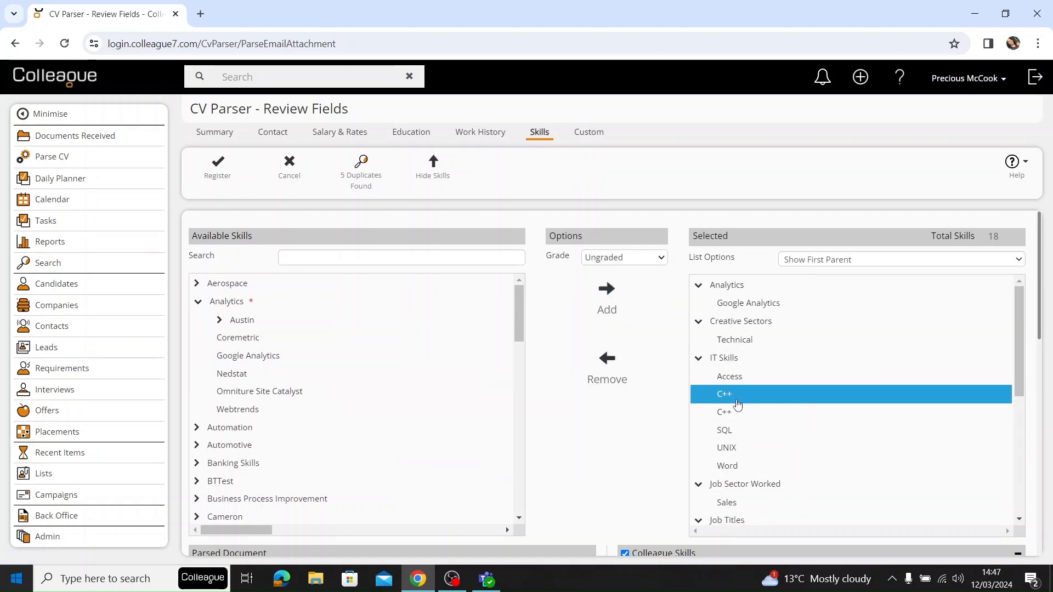
{"action": "left_click", "coordinate": [608, 379]}
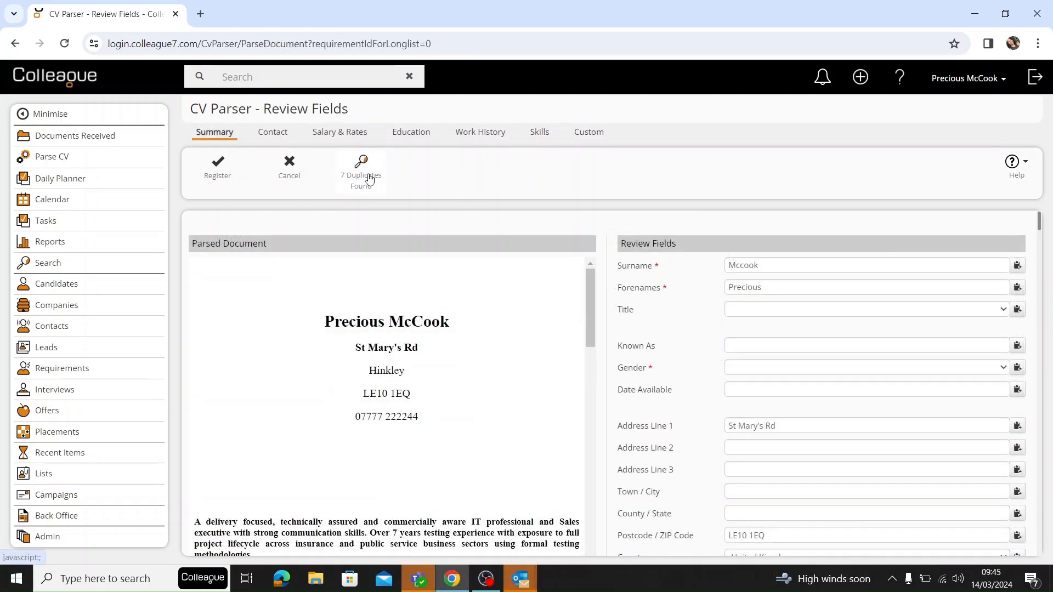
Display the duplicate candidates and open the second listed record for updating from the parsed CV.
{"action": "left_click", "coordinate": [370, 178]}
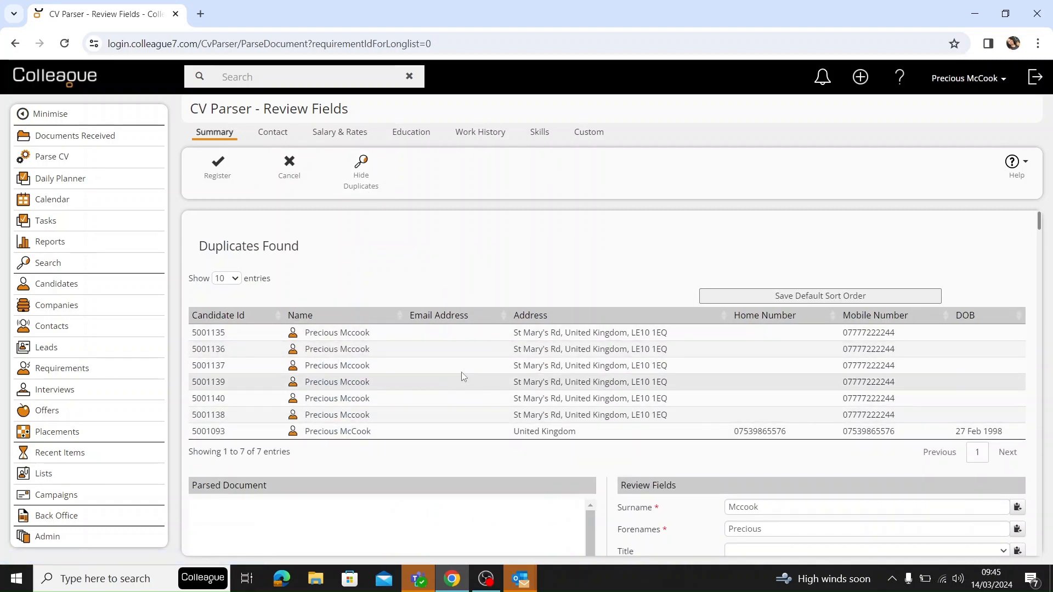
{"action": "left_click", "coordinate": [439, 354]}
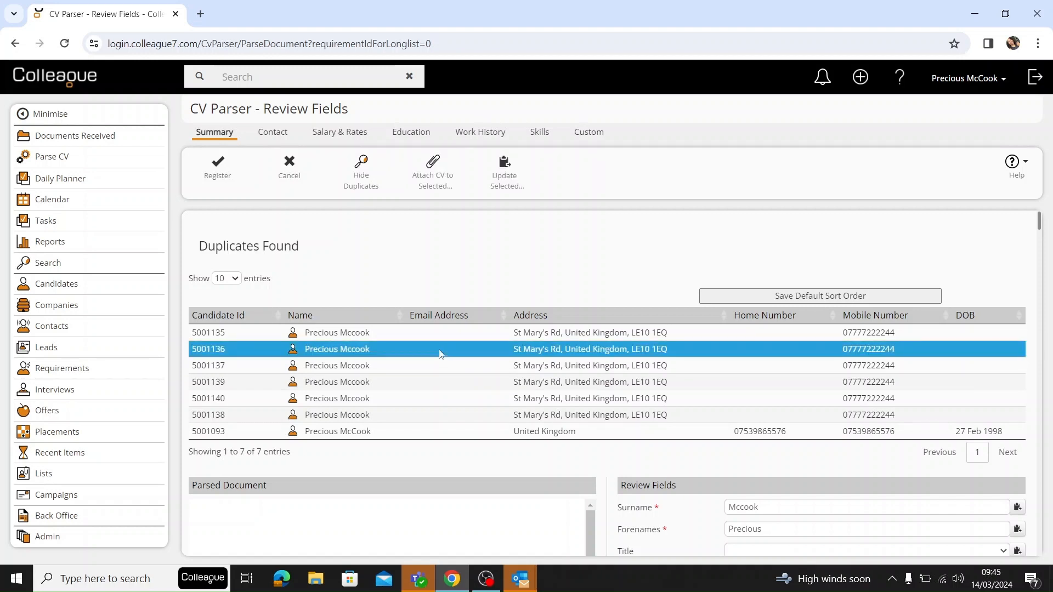
{"action": "left_click", "coordinate": [520, 170]}
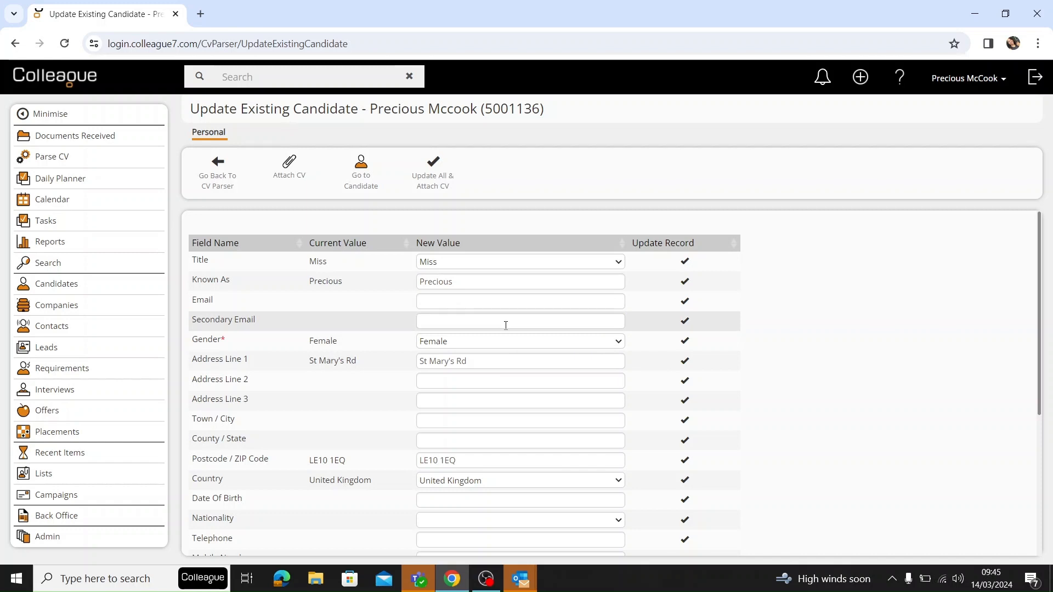
Update the existing candidate's Known As and Gender fields with the parsed values, and return to the CV parser.
{"action": "left_click", "coordinate": [685, 282]}
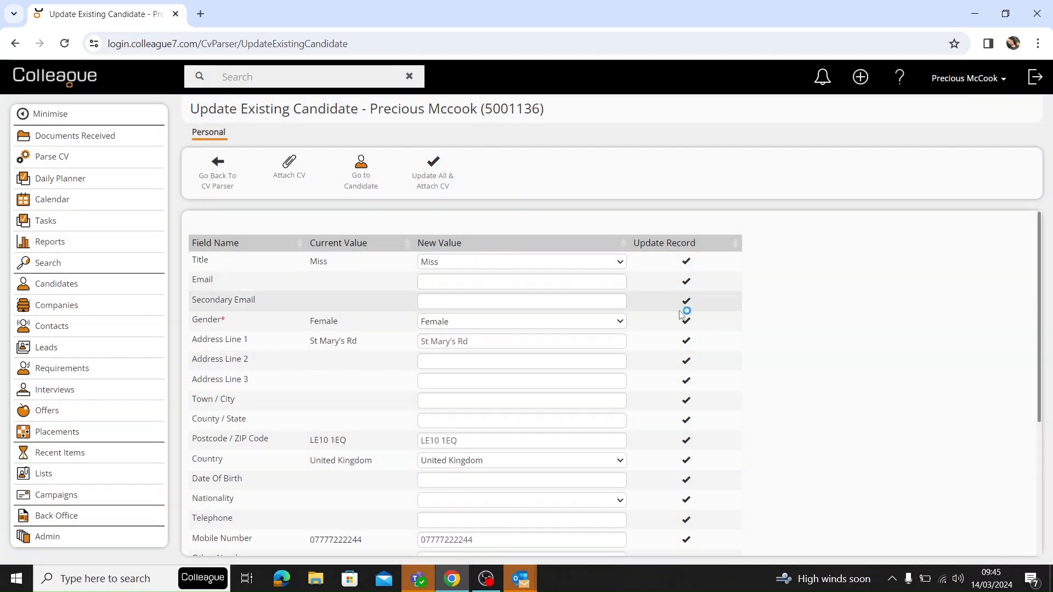
{"action": "left_click", "coordinate": [687, 322]}
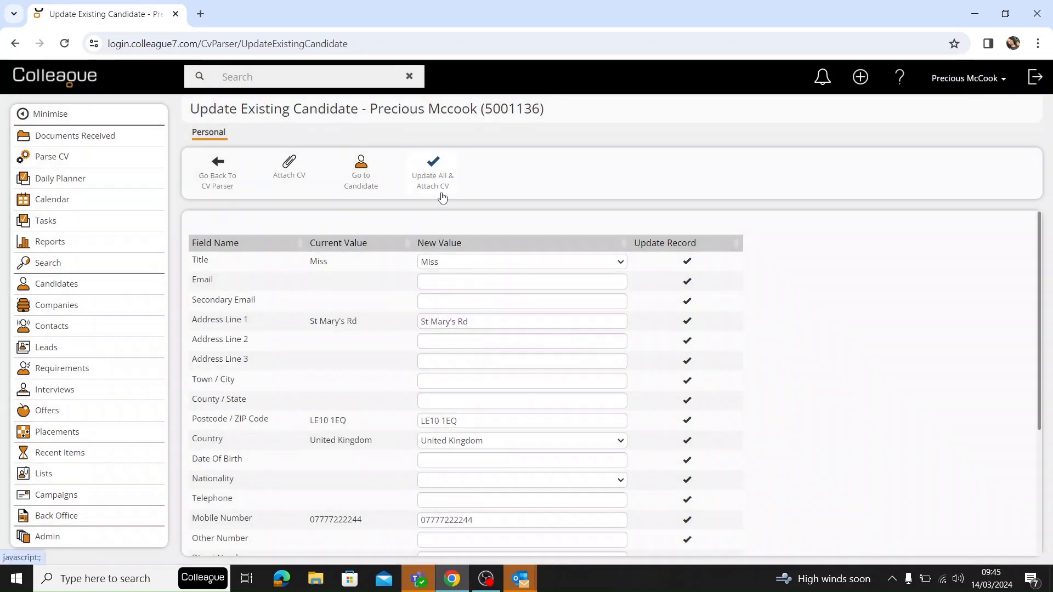
{"action": "scroll", "coordinate": [496, 357], "scroll_direction": "down", "scroll_amount": 4}
{"action": "scroll", "coordinate": [503, 430], "scroll_direction": "up", "scroll_amount": 5}
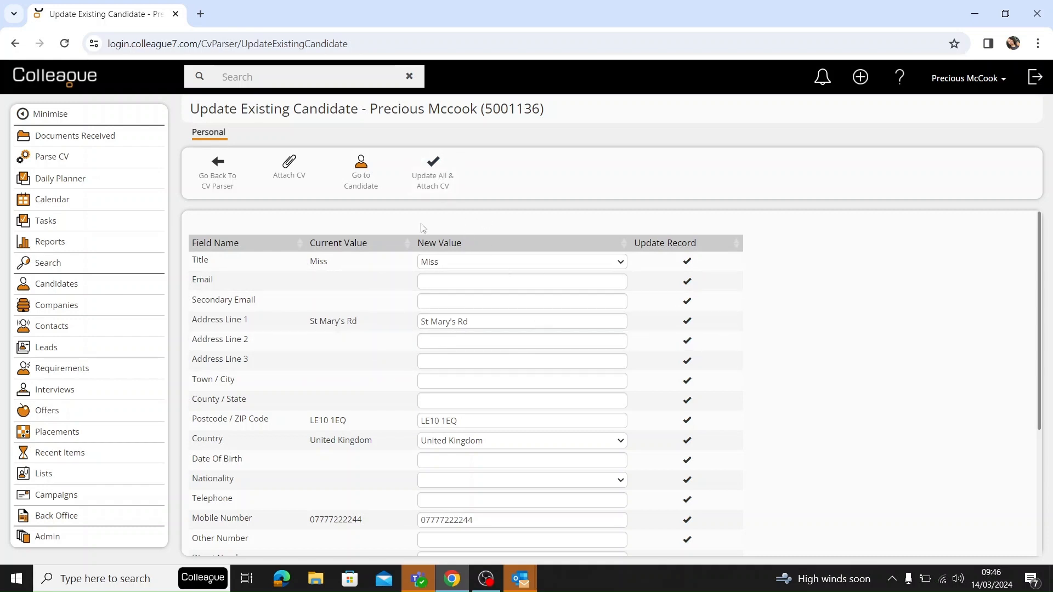
{"action": "left_click", "coordinate": [219, 184]}
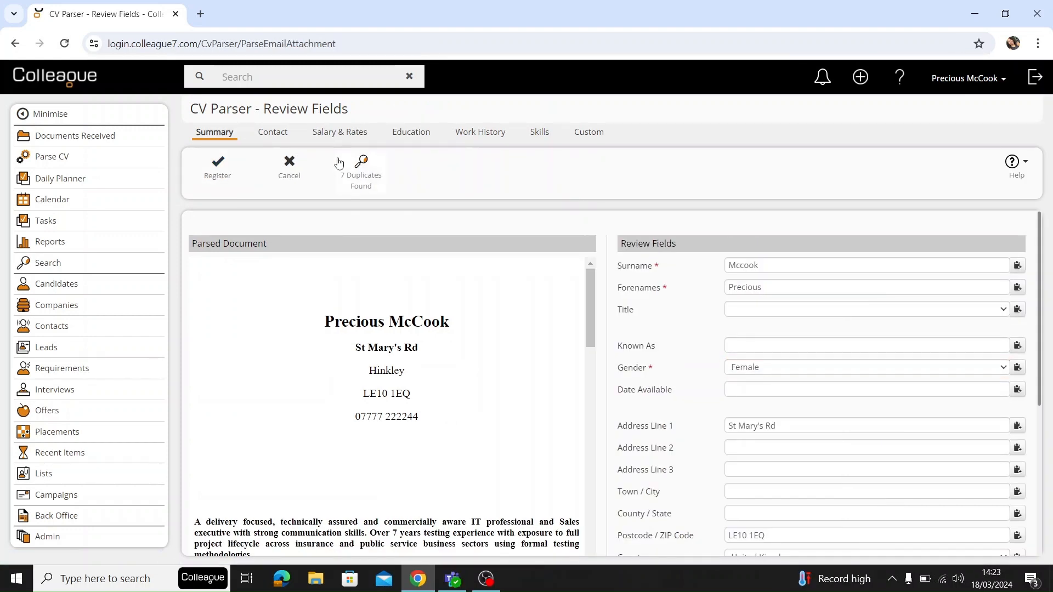
Display the potential duplicates and register the parsed CV as a new candidate anyway.
{"action": "left_click", "coordinate": [346, 180]}
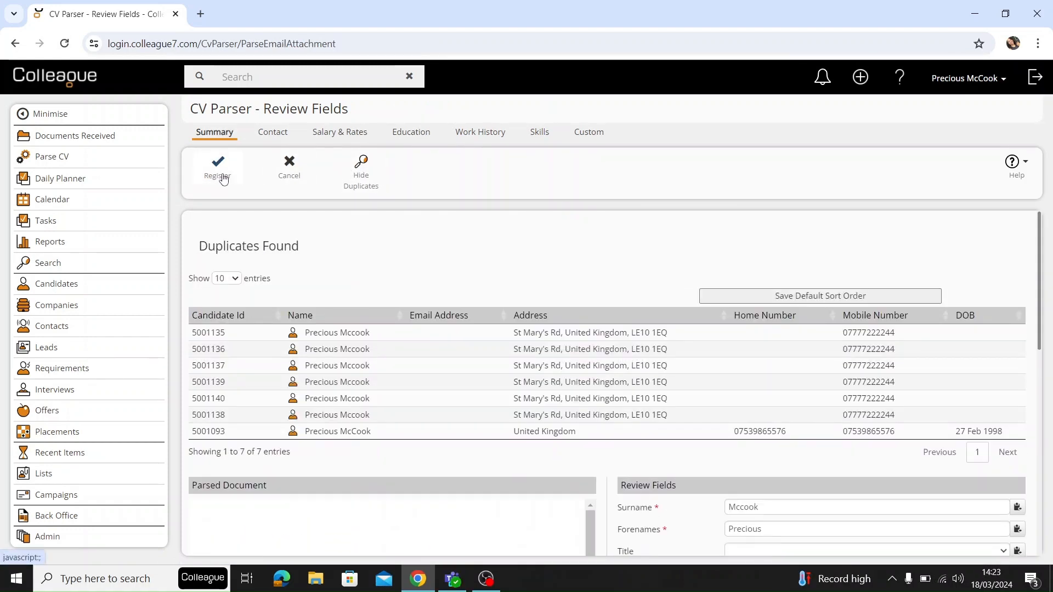
{"action": "left_click", "coordinate": [223, 177]}
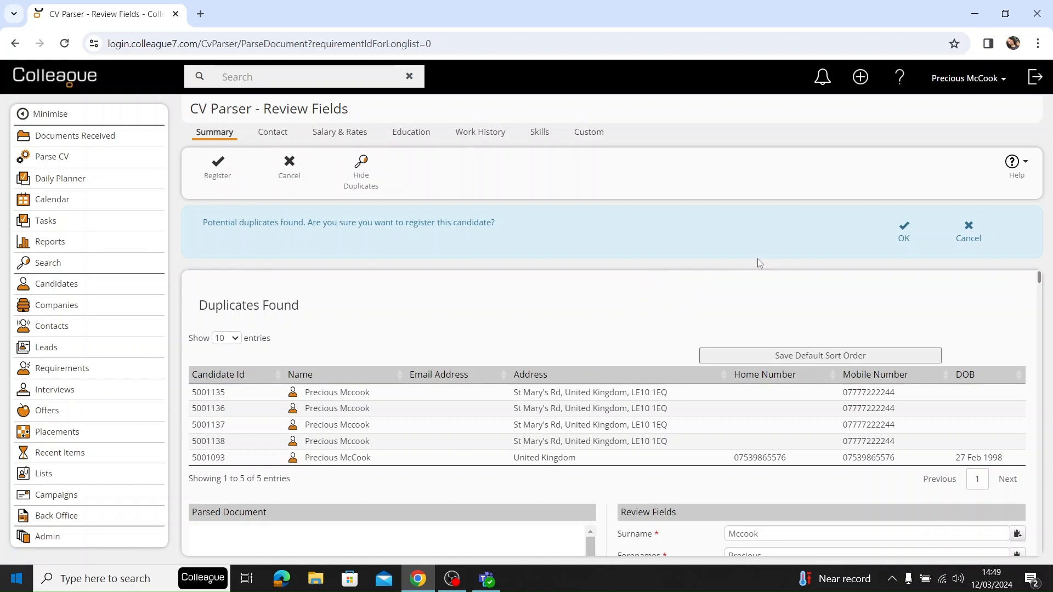
{"action": "left_click", "coordinate": [903, 240]}
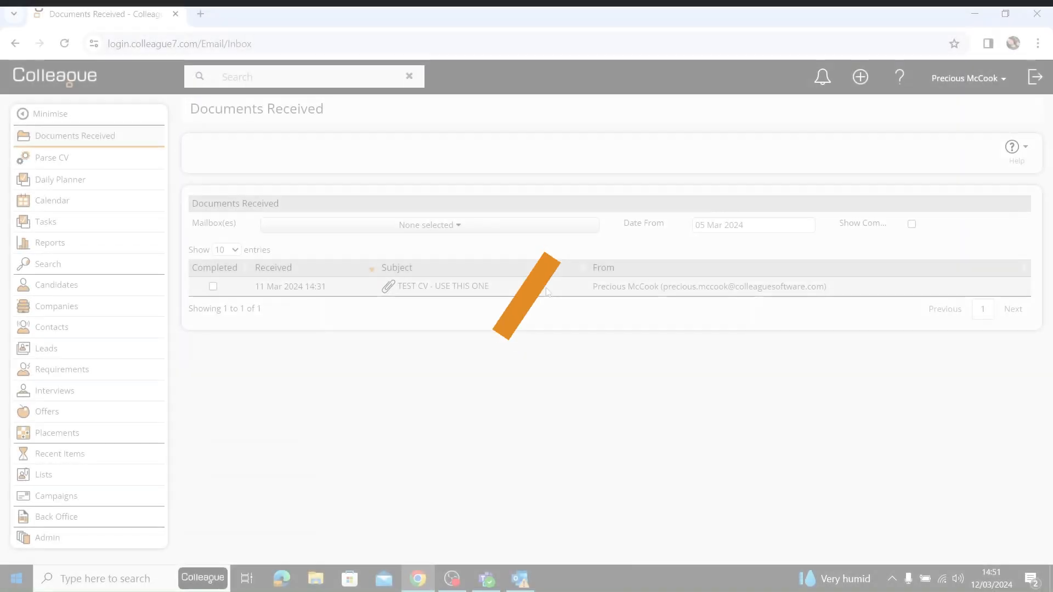
Parse and longlist the CV from the "TEST CV - USE THIS ONE" email against Colleague Software Limited's live "Account Manger Test" requirement.
{"action": "left_click", "coordinate": [540, 295]}
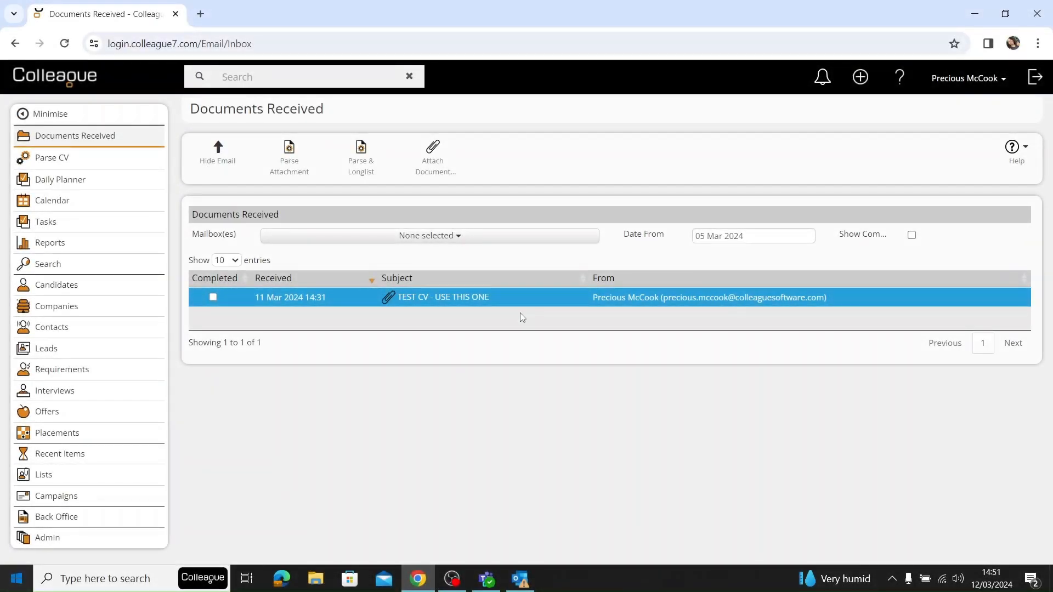
{"action": "left_click", "coordinate": [385, 159]}
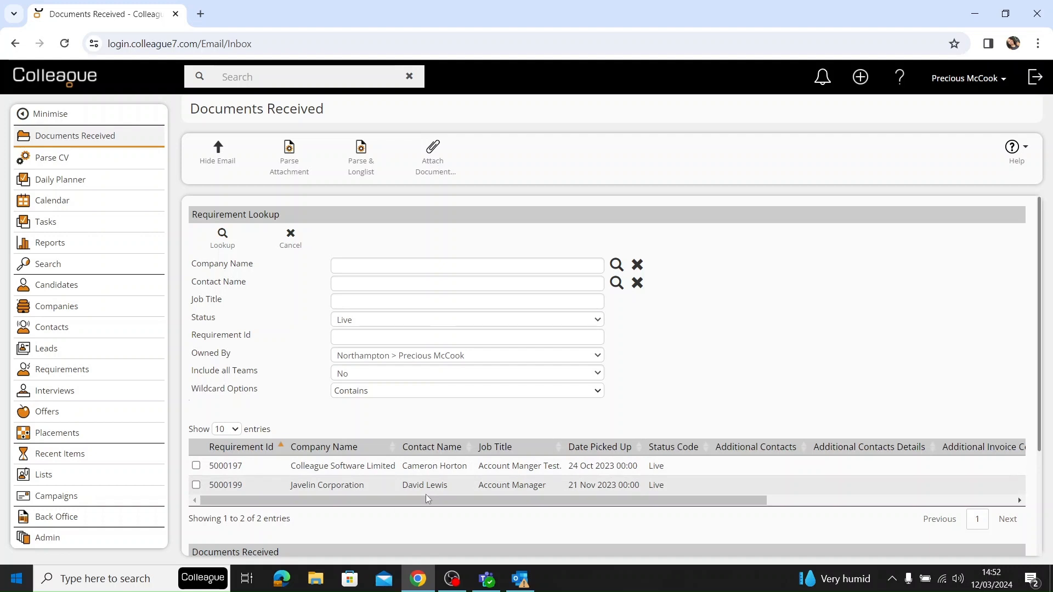
{"action": "left_click", "coordinate": [435, 270]}
{"action": "left_click", "coordinate": [429, 285]}
{"action": "left_click", "coordinate": [418, 305]}
{"action": "left_click", "coordinate": [414, 341]}
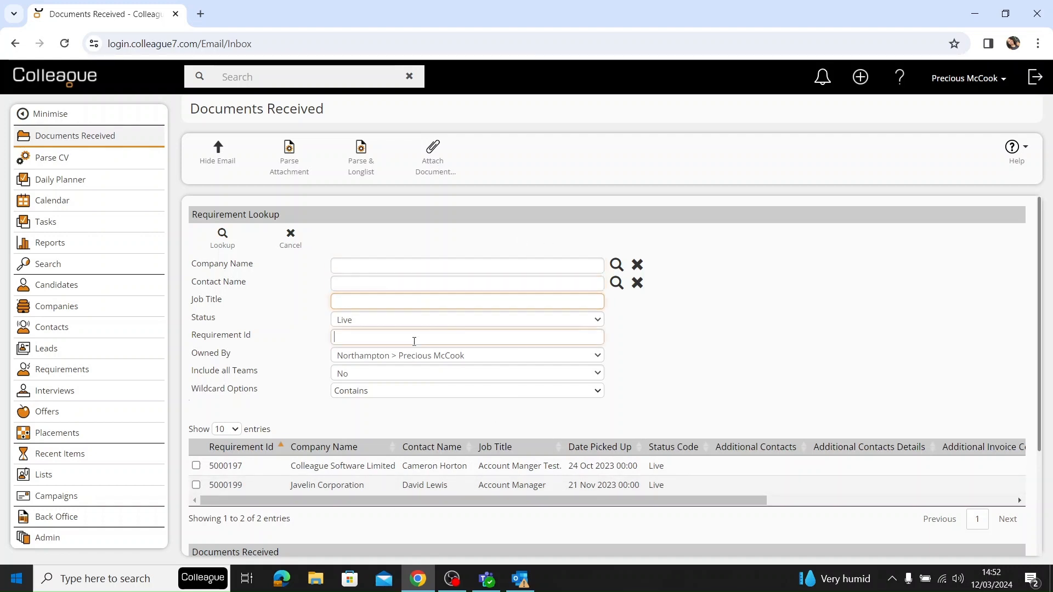
{"action": "left_click", "coordinate": [278, 470]}
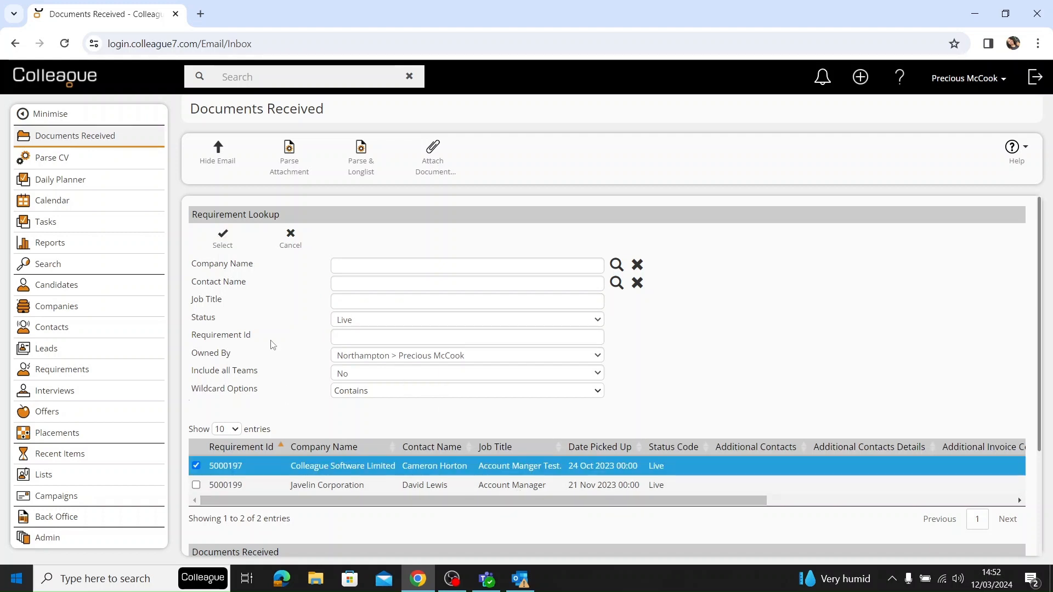
{"action": "left_click", "coordinate": [223, 245]}
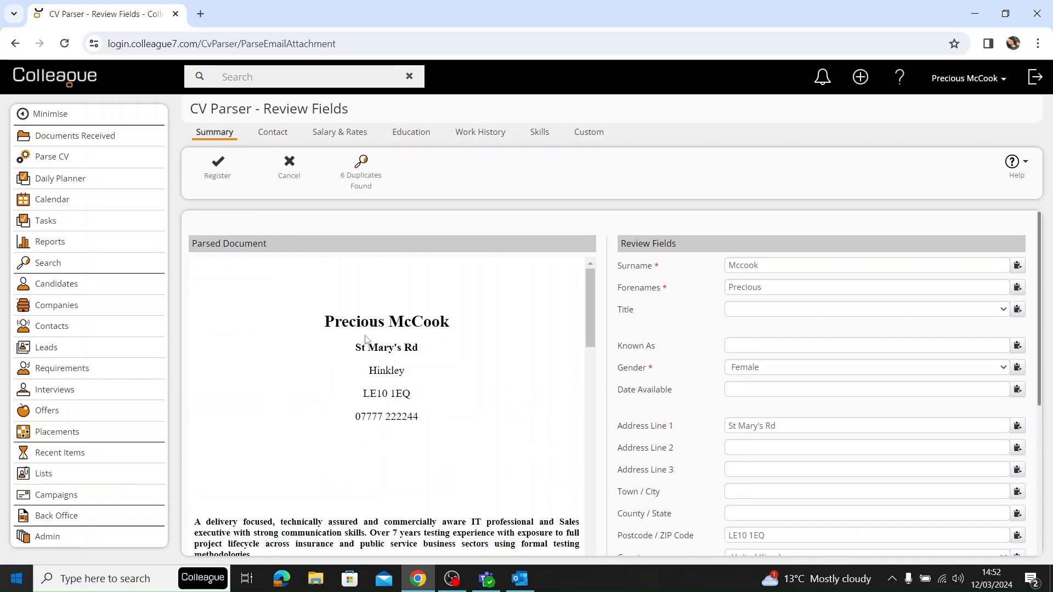
Register the parsed candidate despite the potential duplicates and acknowledge the longlisting.
{"action": "left_click", "coordinate": [227, 186]}
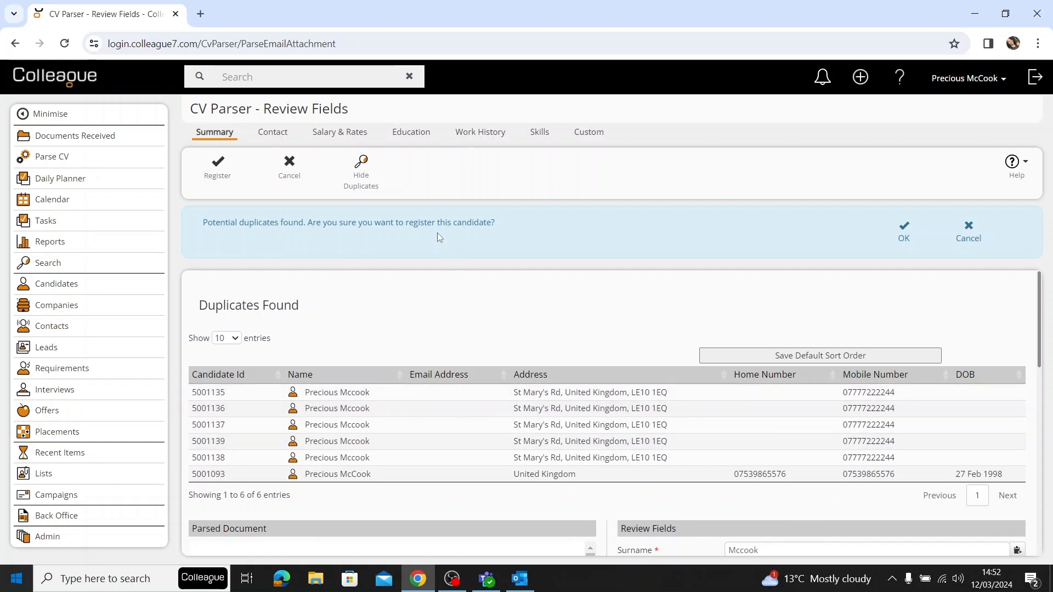
{"action": "left_click", "coordinate": [904, 235]}
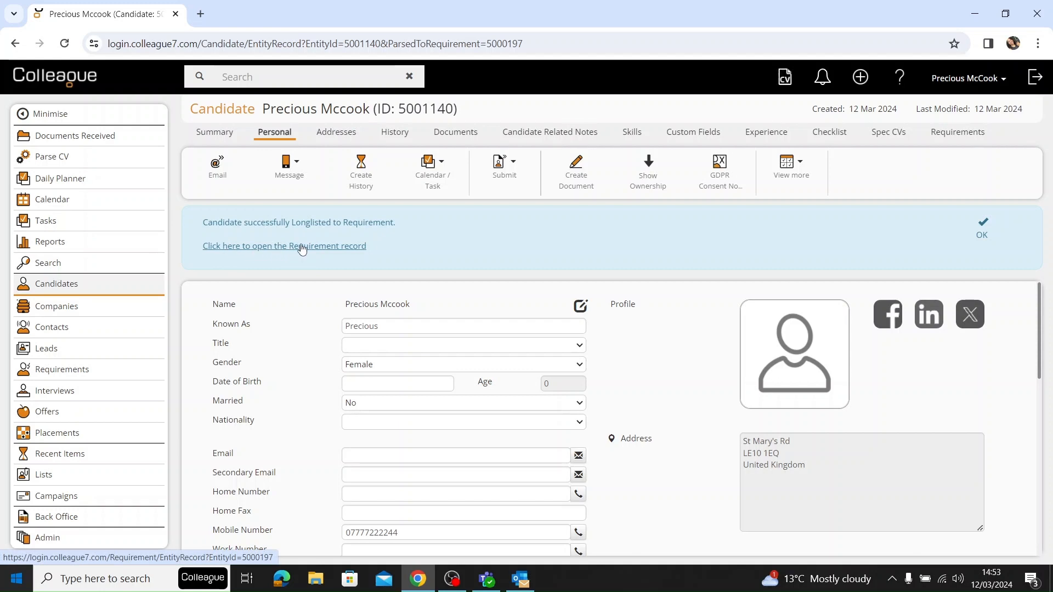
{"action": "left_click", "coordinate": [982, 234]}
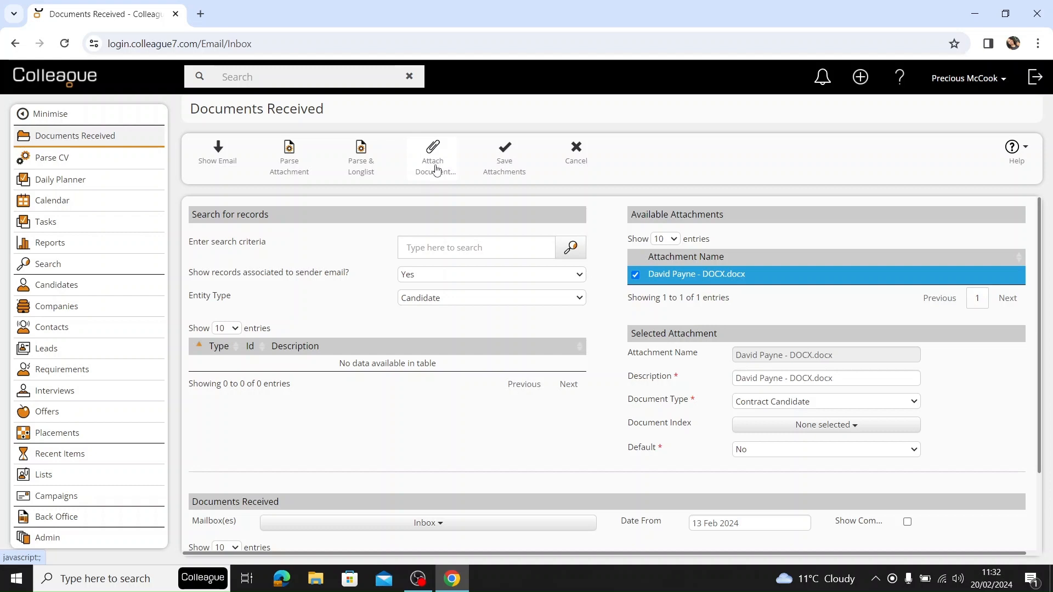
Search for the existing candidate's record by first name to receive the email attachment, keeping the entity type as Candidate.
{"action": "left_click", "coordinate": [442, 244]}
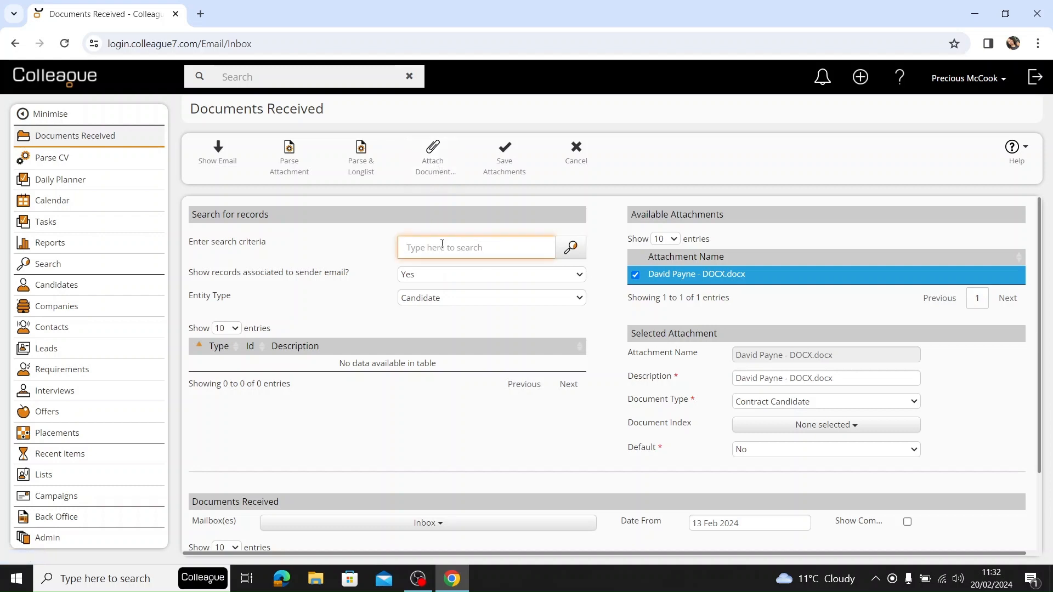
{"action": "type", "text": "Precious"}
{"action": "left_click", "coordinate": [571, 248]}
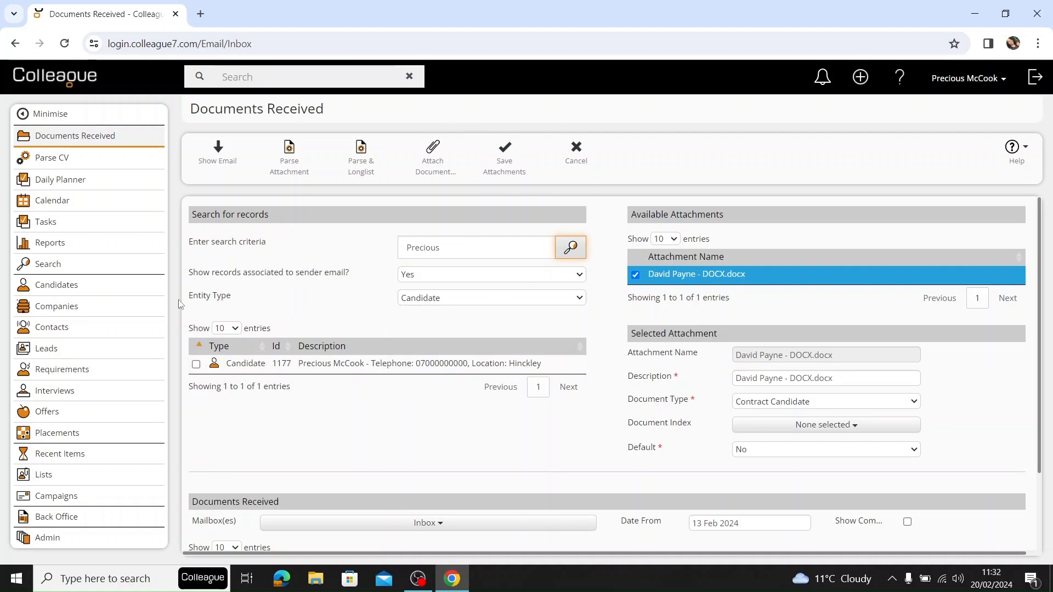
{"action": "left_click", "coordinate": [443, 298]}
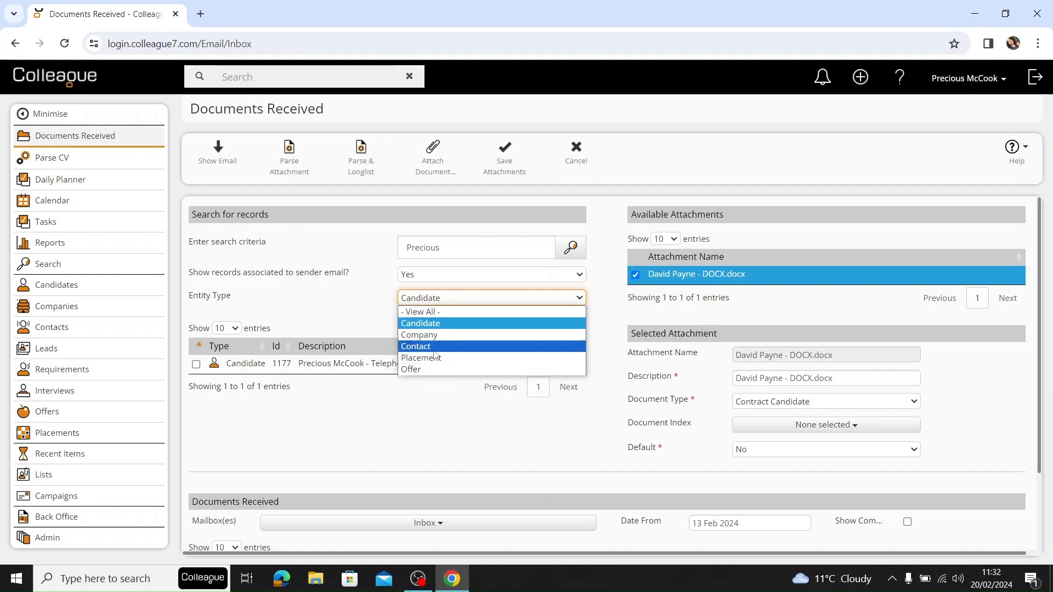
{"action": "left_click", "coordinate": [434, 324]}
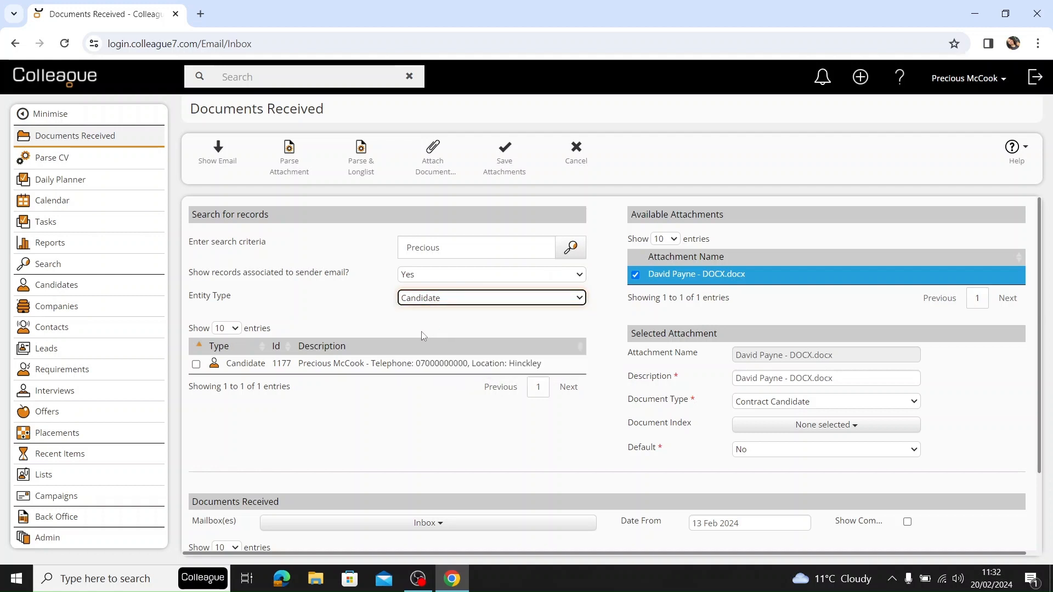
Select the matching candidate record, save the DOCX CV attachment to it and acknowledge the save.
{"action": "left_click", "coordinate": [196, 364]}
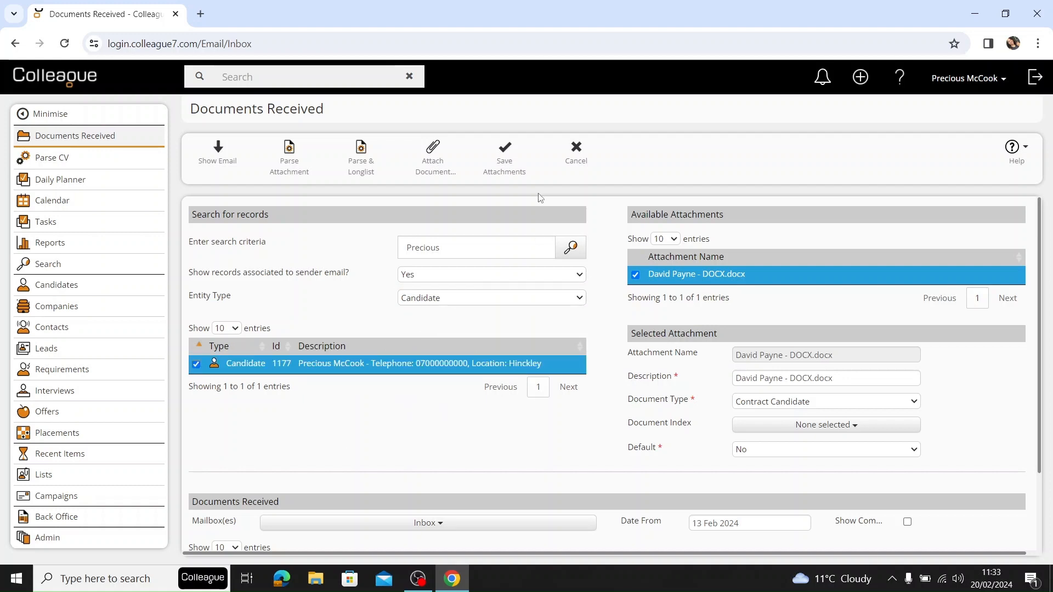
{"action": "left_click", "coordinate": [505, 167]}
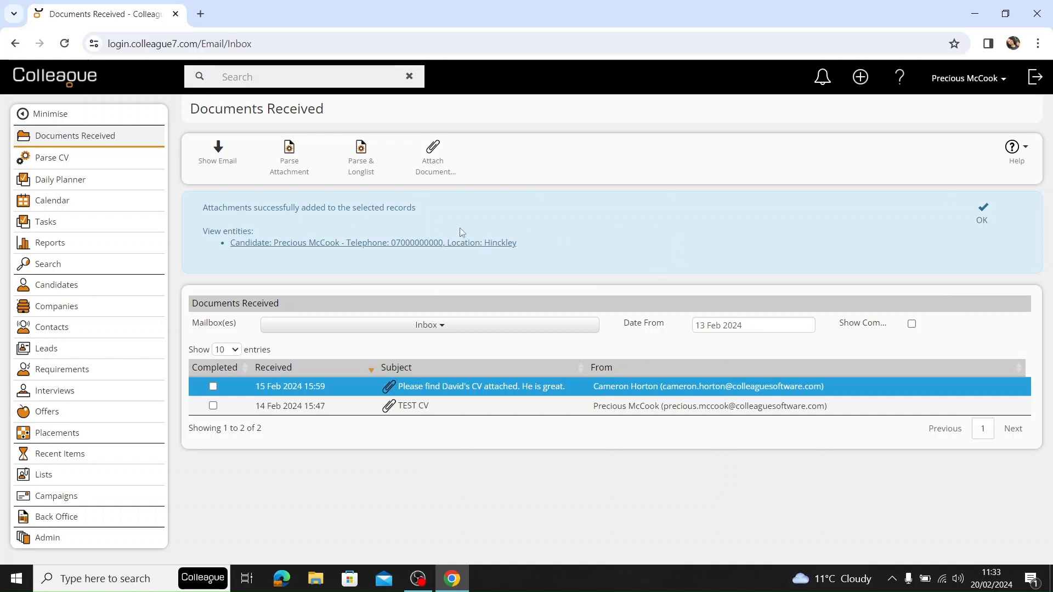
{"action": "left_click", "coordinate": [982, 215]}
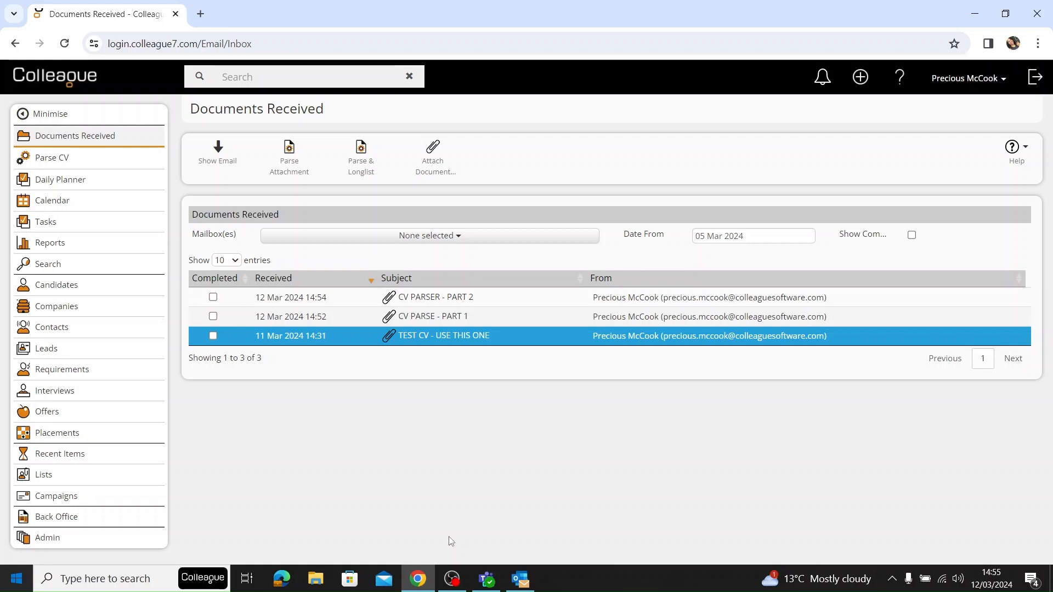
View the CV file picker through the quick-create Parse Candidate CV option and the main Parse CV option, cancelling each time.
{"action": "left_click", "coordinate": [860, 77]}
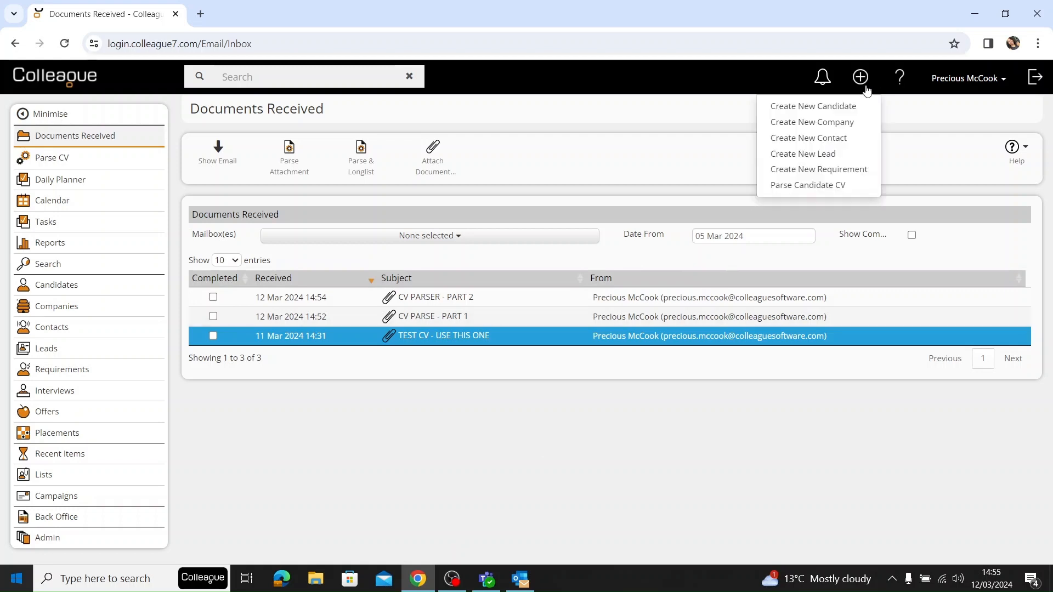
{"action": "left_click", "coordinate": [863, 186]}
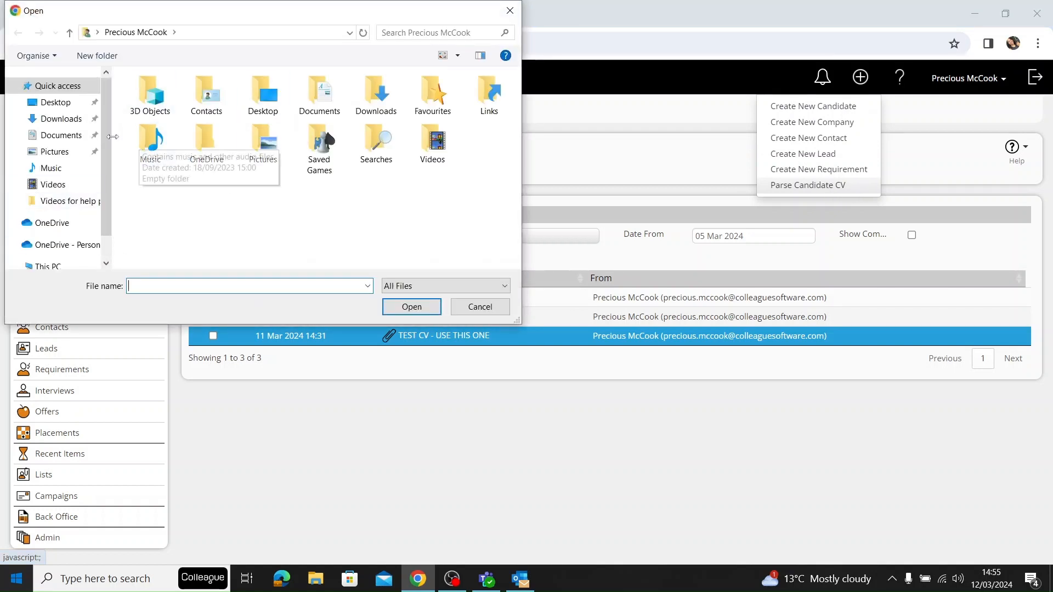
{"action": "left_click", "coordinate": [510, 10]}
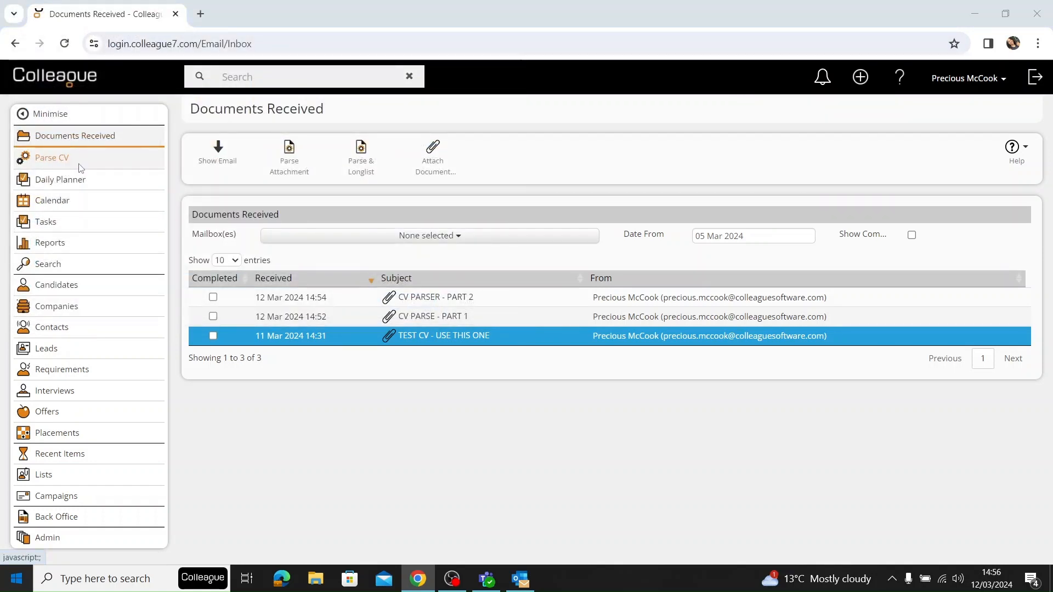
{"action": "left_click", "coordinate": [68, 160]}
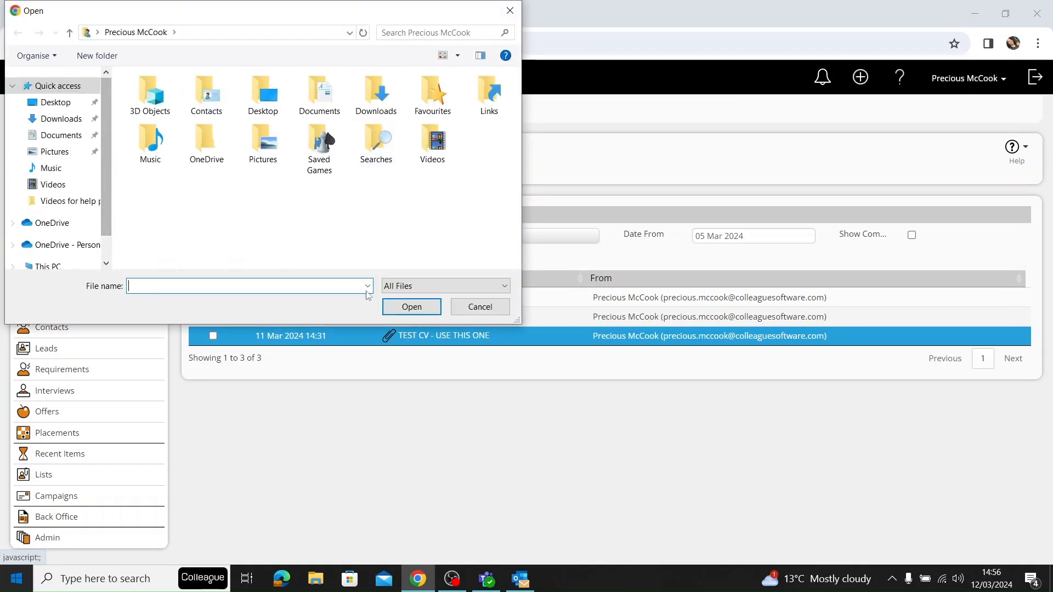
{"action": "left_click", "coordinate": [510, 10]}
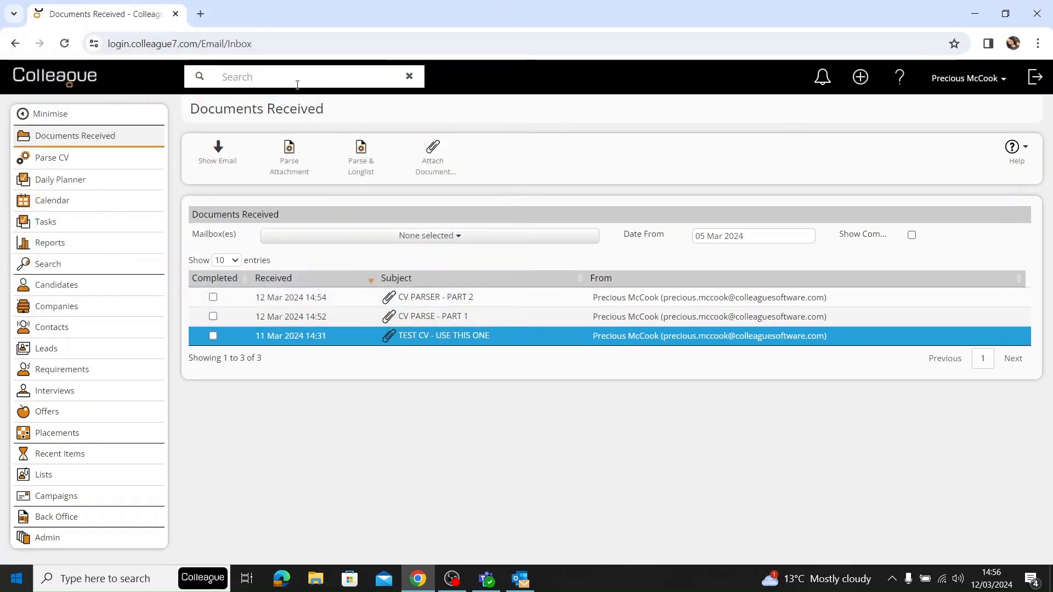
Go to Candidate Selection, view the CV file picker offered by its Parse CV option, and cancel it.
{"action": "left_click", "coordinate": [86, 286]}
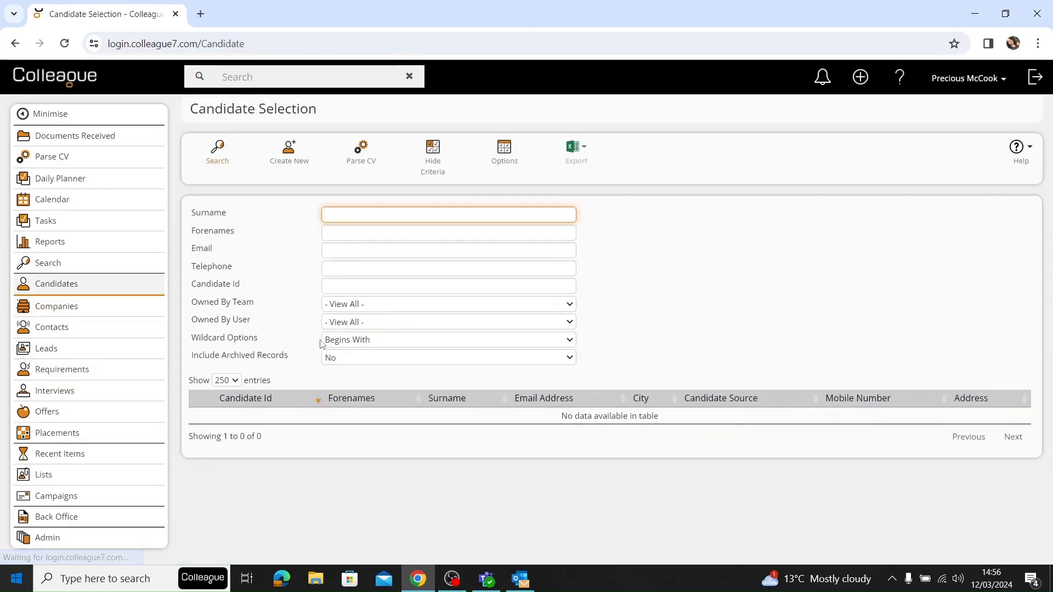
{"action": "left_click", "coordinate": [368, 158]}
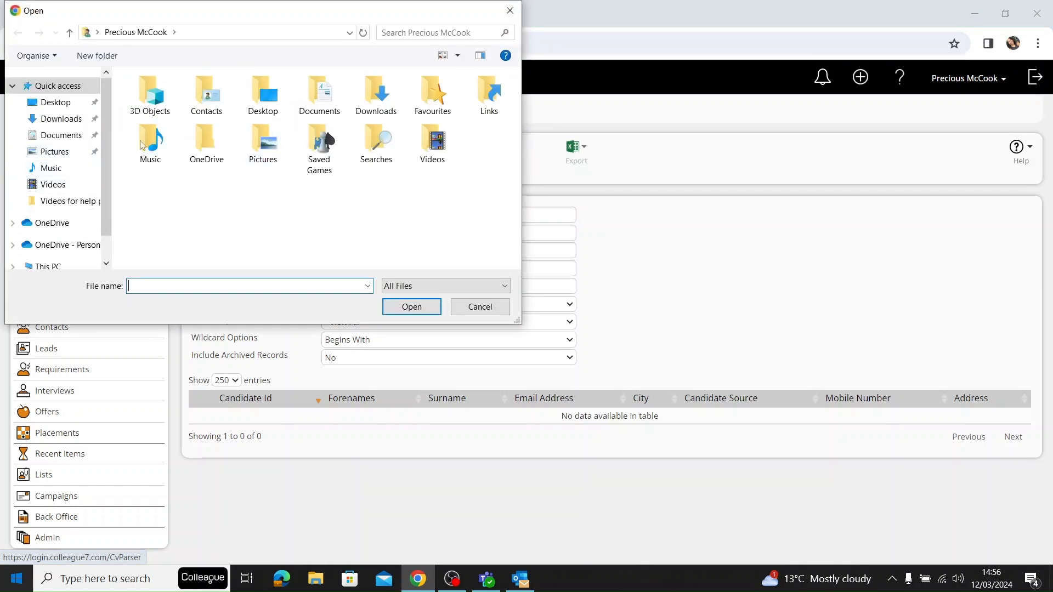
{"action": "left_click", "coordinate": [510, 10]}
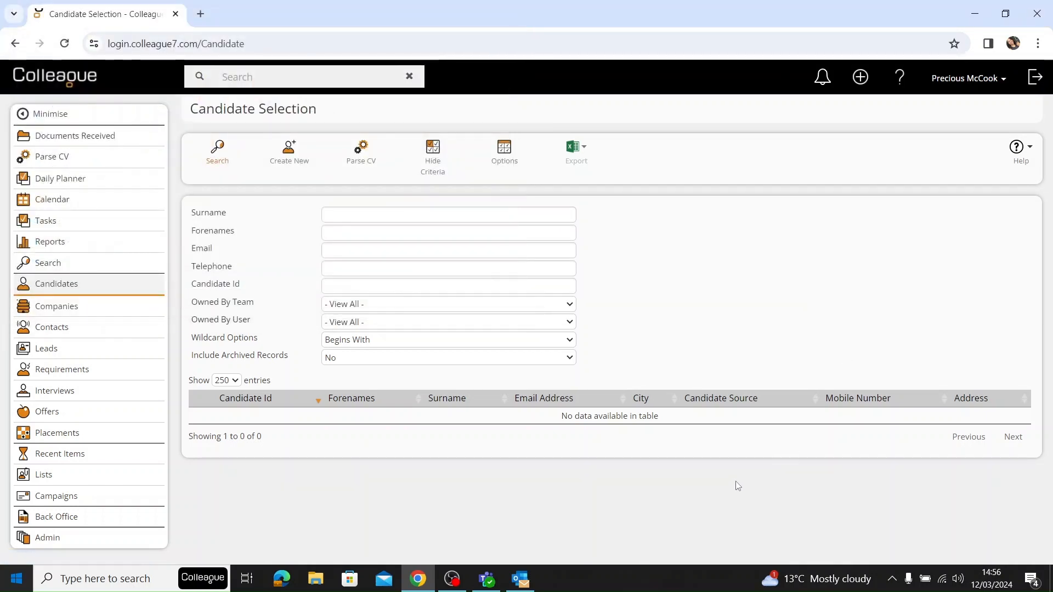